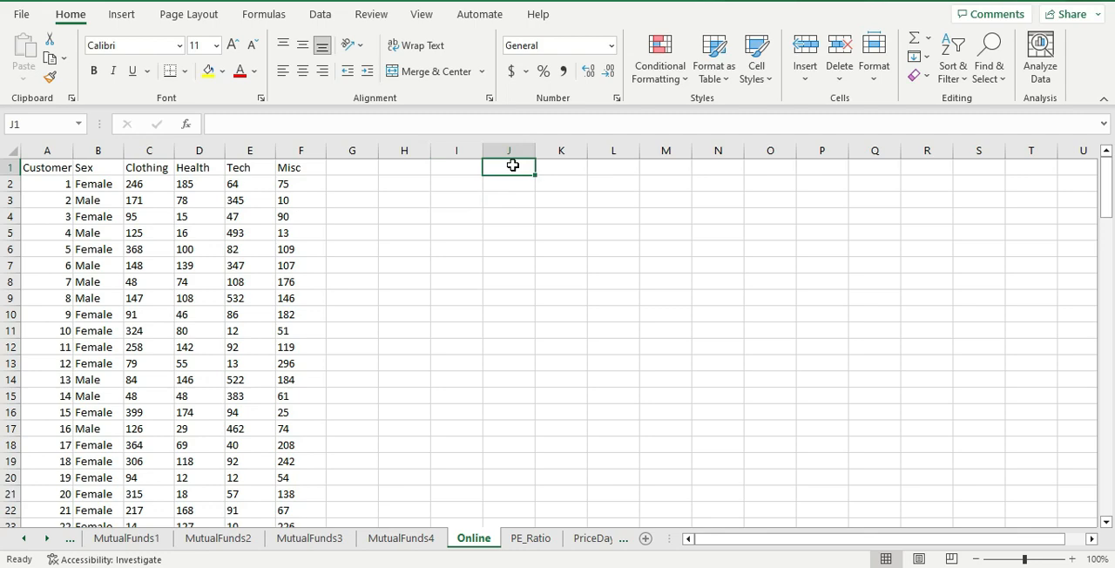
# - Enter the title "Subsetting Means" in cell J1 of the Online sheet
pyautogui.write('S')
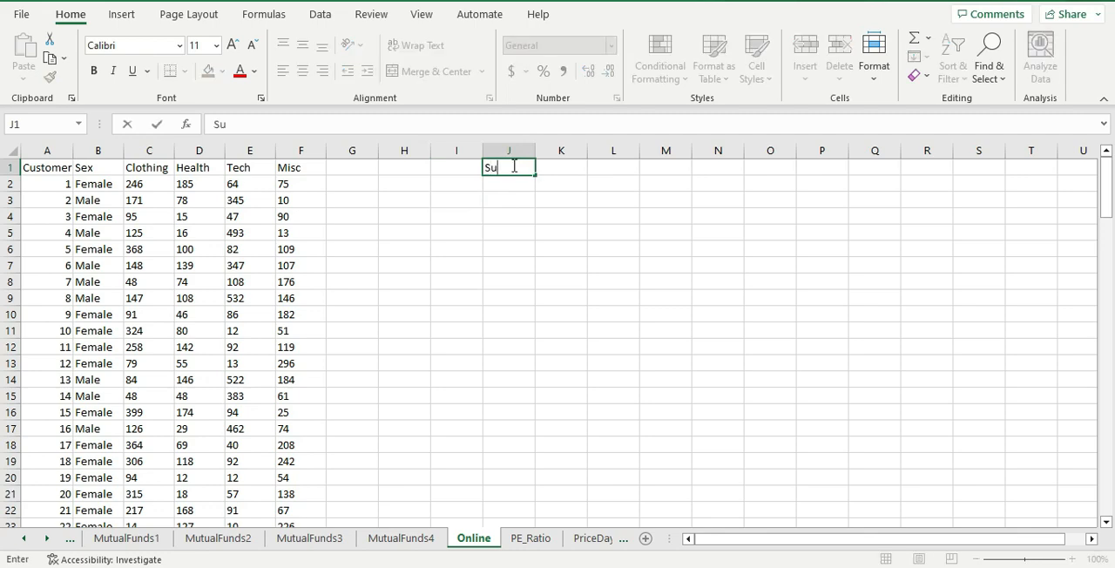
pyautogui.write('u')
pyautogui.press('BackSpace')
pyautogui.press('BackSpace')
pyautogui.write('Subsetting Means')
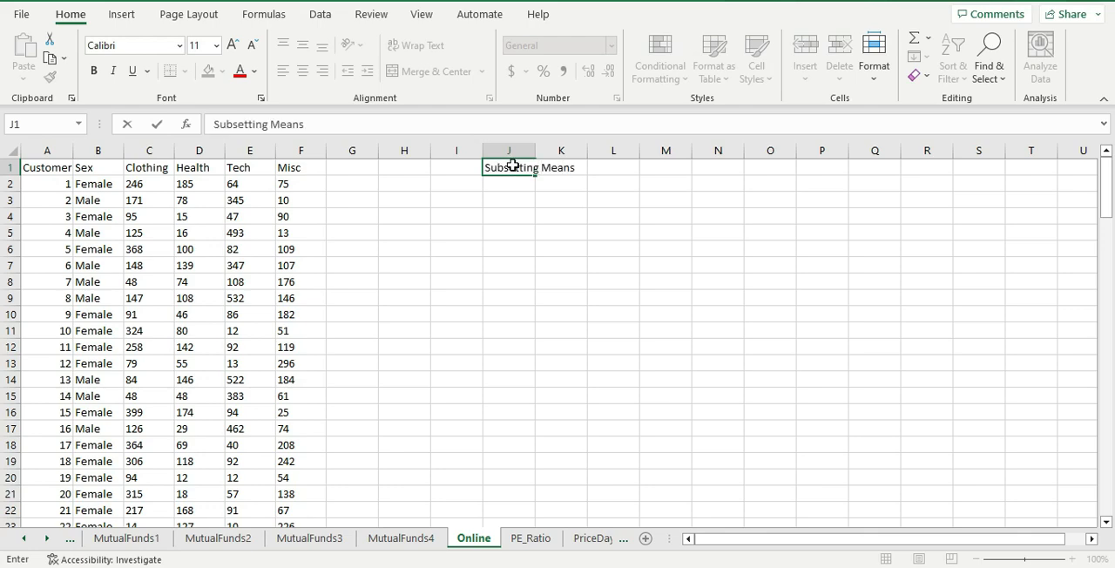
pyautogui.press('Return')
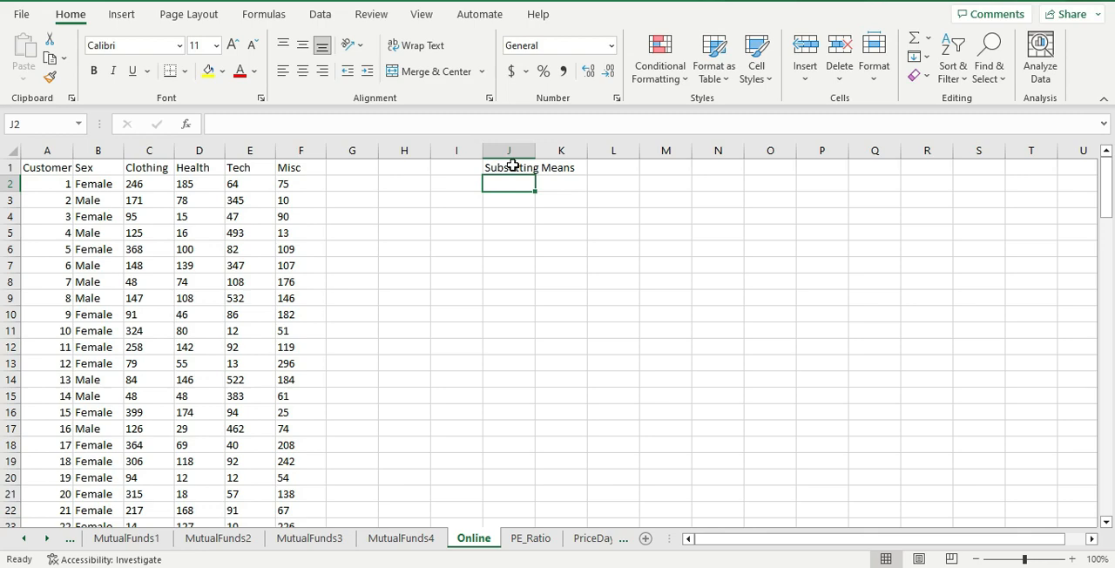
# - Examine the Sex column and the spending categories of the customer data in the first rows
pyautogui.press('Left')
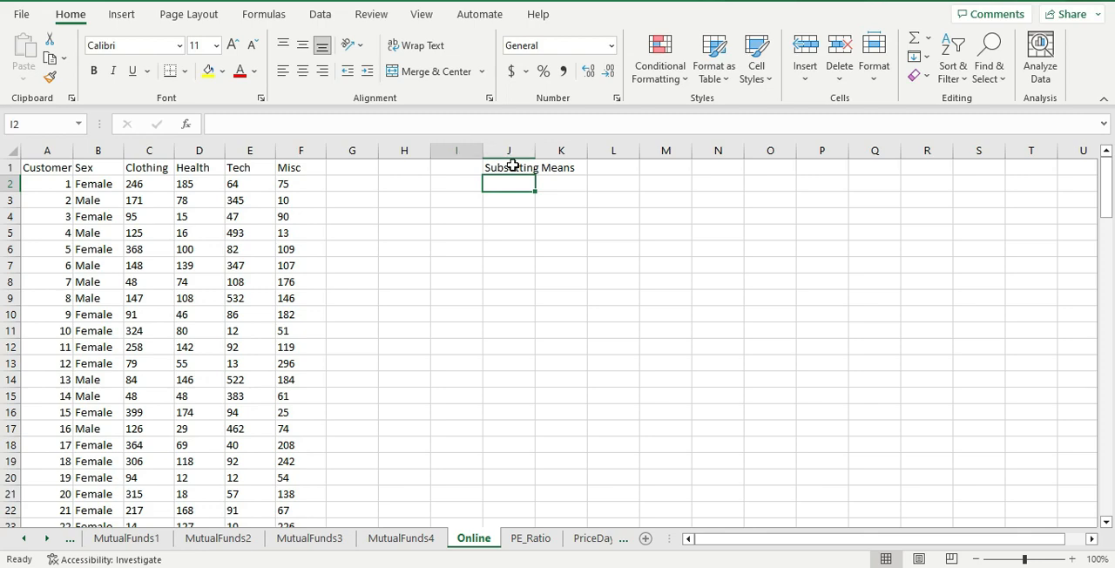
pyautogui.press('Down')
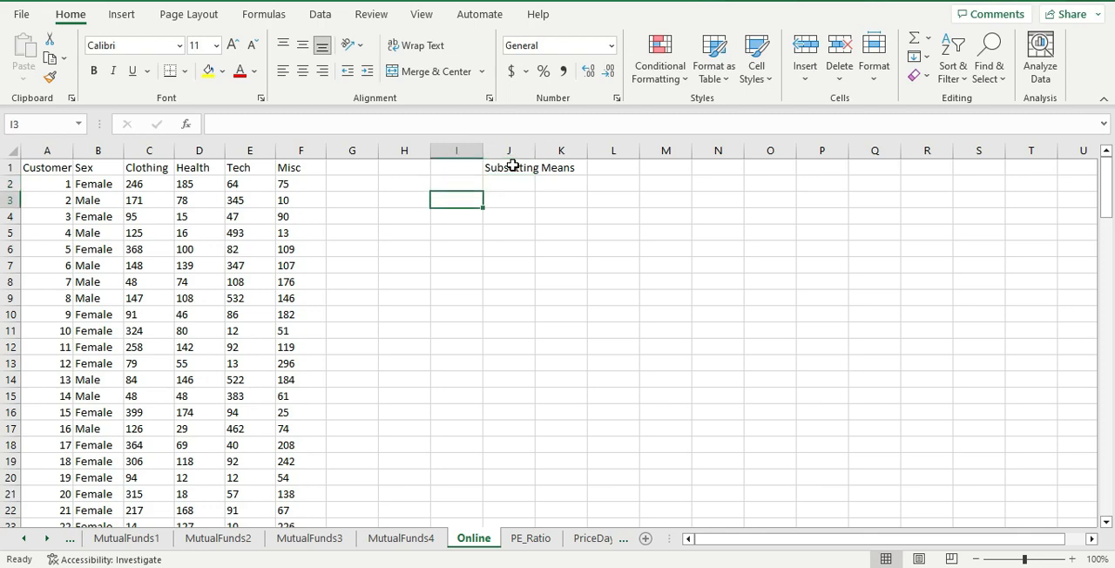
pyautogui.press('Left')
pyautogui.press('Left')
pyautogui.press('Left')
pyautogui.press('Left')
pyautogui.press('Left')
pyautogui.press('Left')
pyautogui.press('Left')
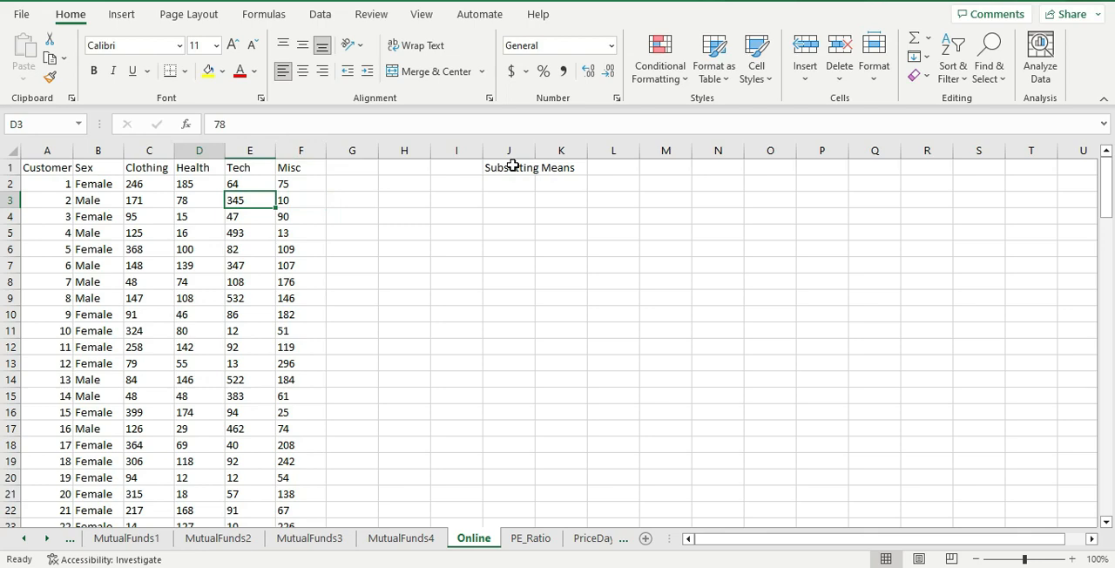
pyautogui.press('Up')
pyautogui.press('Down')
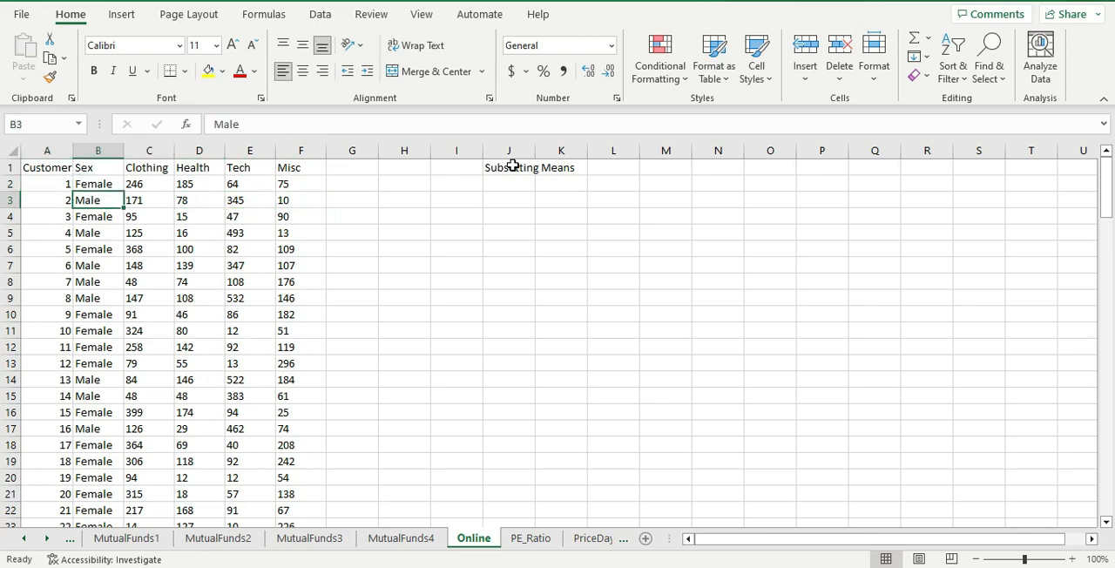
pyautogui.press('Up')
pyautogui.press('Down')
pyautogui.press('Up')
pyautogui.press('Down')
# - Enter the label "Average" in cell H3
pyautogui.press('Down')
pyautogui.press('Right')
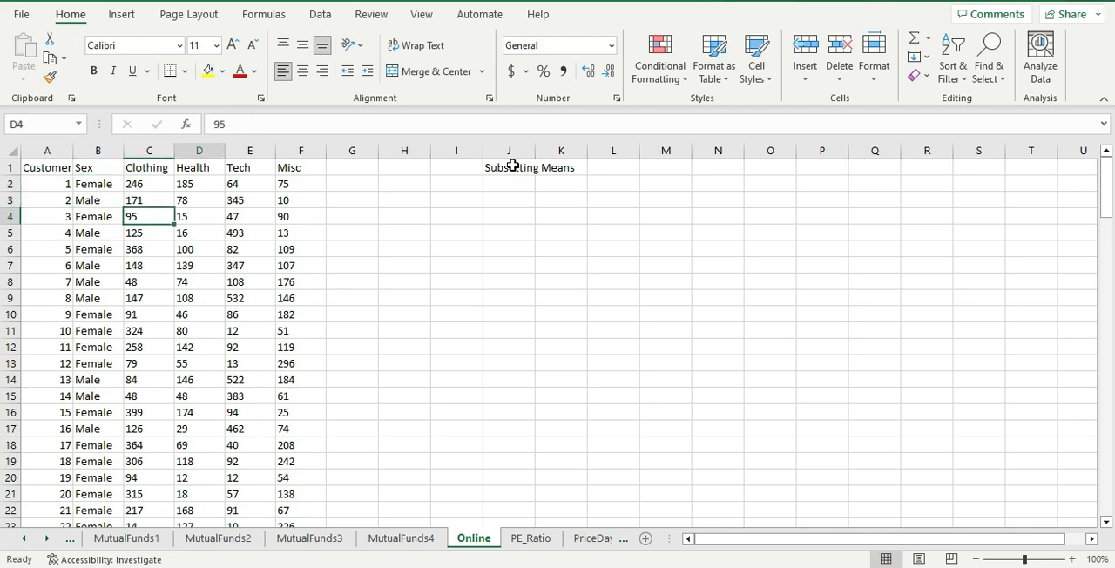
pyautogui.press('Up')
pyautogui.press('Right')
pyautogui.press('Right')
pyautogui.press('Right')
pyautogui.press('Right')
pyautogui.press('Right')
pyautogui.press('Right')
pyautogui.press('Up')
pyautogui.press('Left')
pyautogui.press('Down')
pyautogui.press('Down')
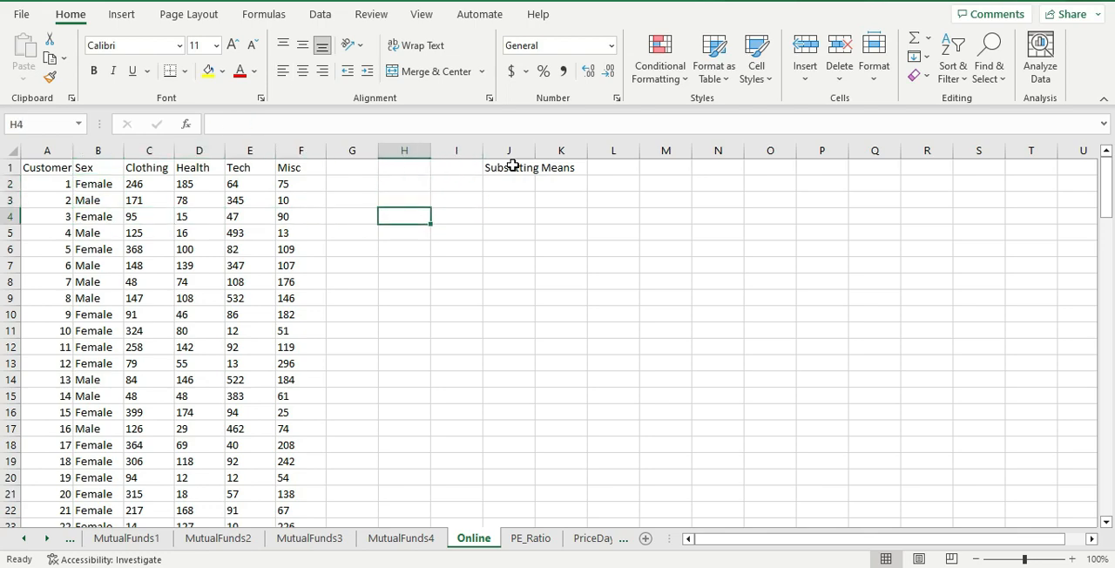
pyautogui.press('Up')
pyautogui.write('Averae')
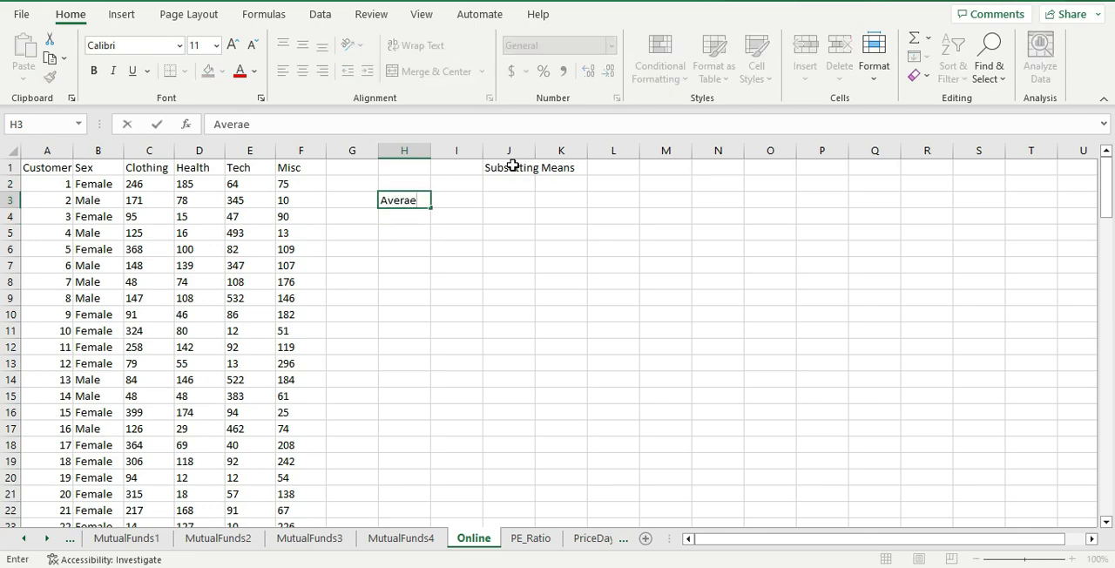
pyautogui.press('BackSpace')
pyautogui.write('ge')
pyautogui.press('Return')
# - Add the row labels "Male" in cell H4 and "Female" in cell H5
pyautogui.write('=')
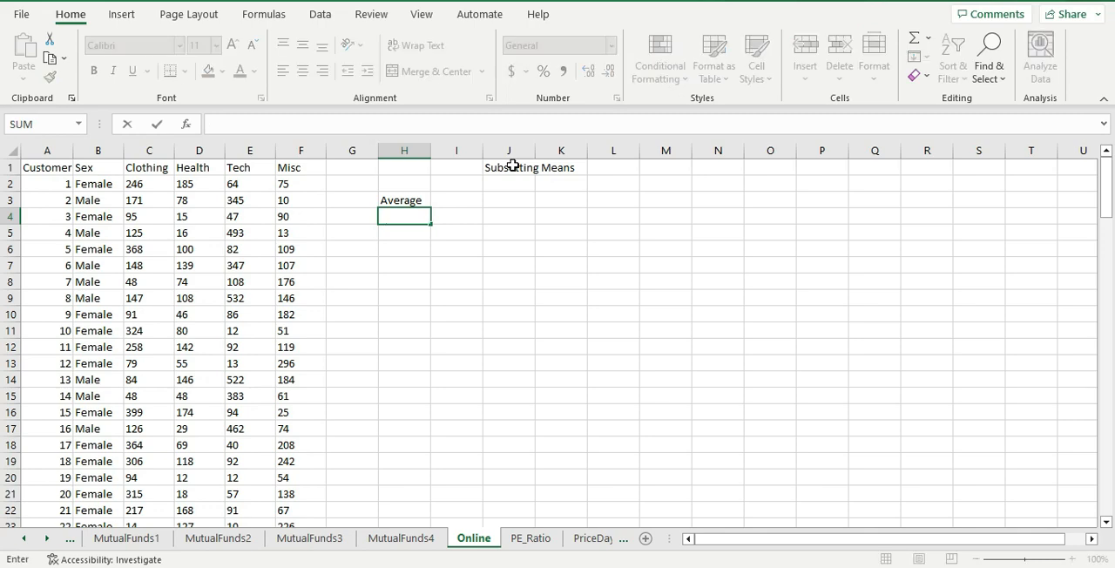
pyautogui.press('BackSpace')
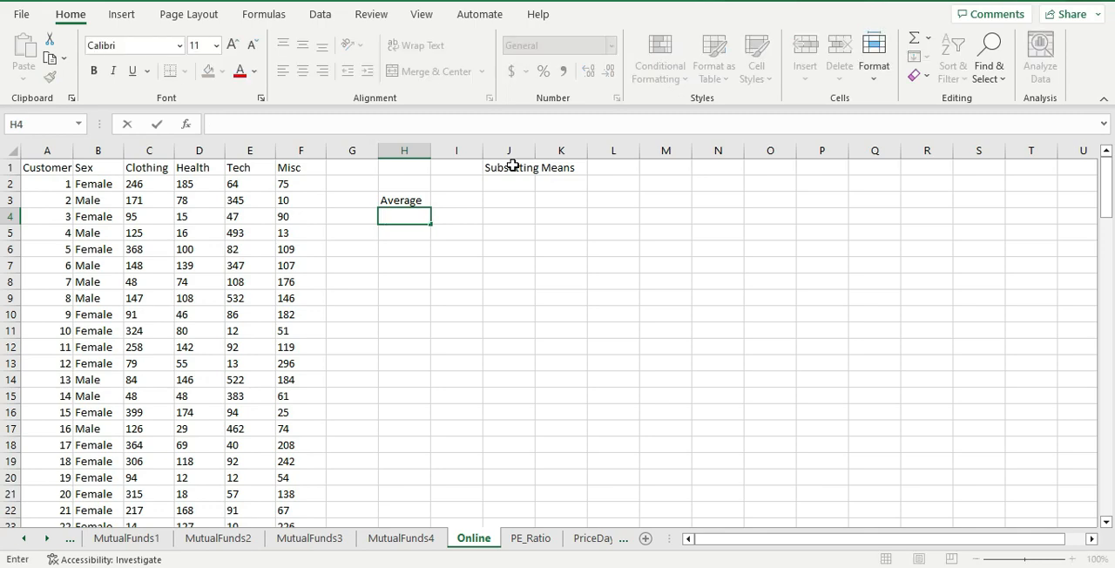
pyautogui.write('Male')
pyautogui.press('Return')
pyautogui.write('Female')
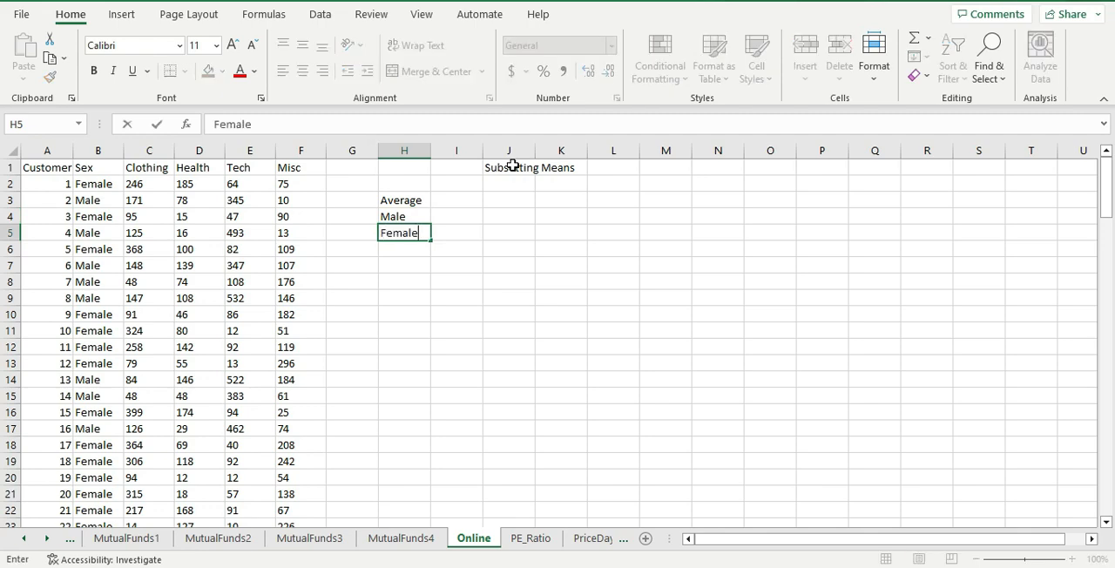
pyautogui.press('Return')
# - Enlarge the worksheet display to 150%
pyautogui.press('Up')
pyautogui.press('Right')
pyautogui.press('Up')
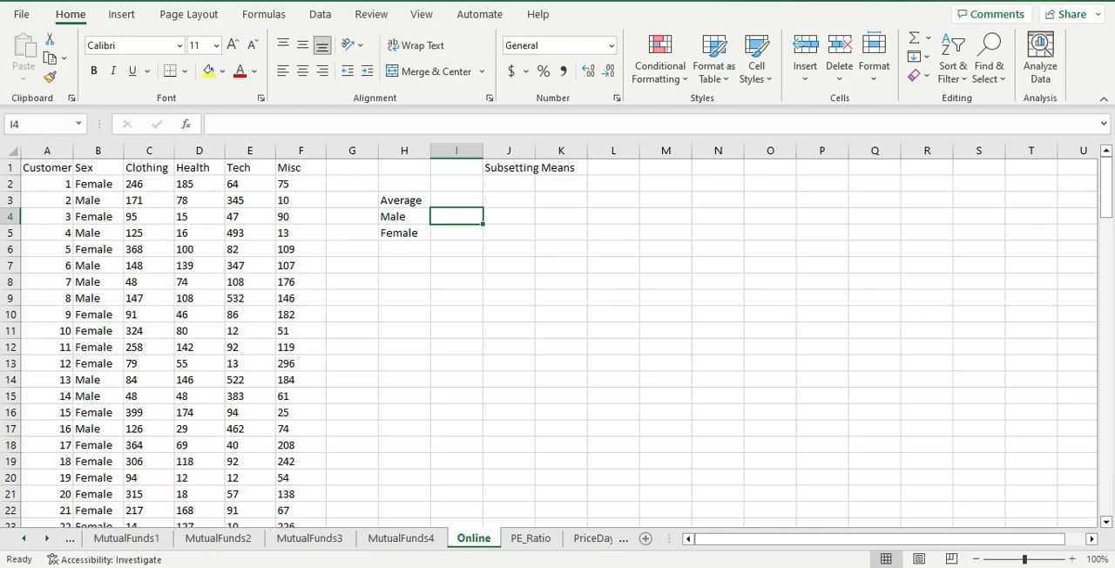
pyautogui.click(1070, 559)
pyautogui.click(1070, 559)
pyautogui.click(1070, 560)
pyautogui.click(1070, 559)
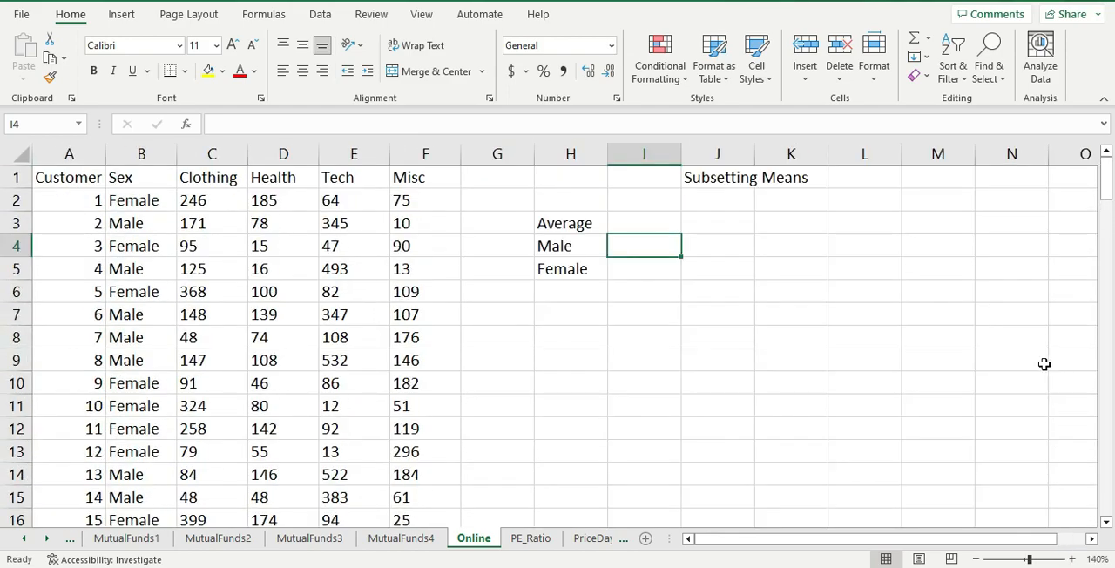
pyautogui.click(1071, 559)
# - Narrow the Customer column A to about a third of its width
pyautogui.click(997, 301)
pyautogui.press('Right')
pyautogui.press('Left')
pyautogui.press('Left')
pyautogui.press('Left')
pyautogui.press('Left')
pyautogui.press('Left')
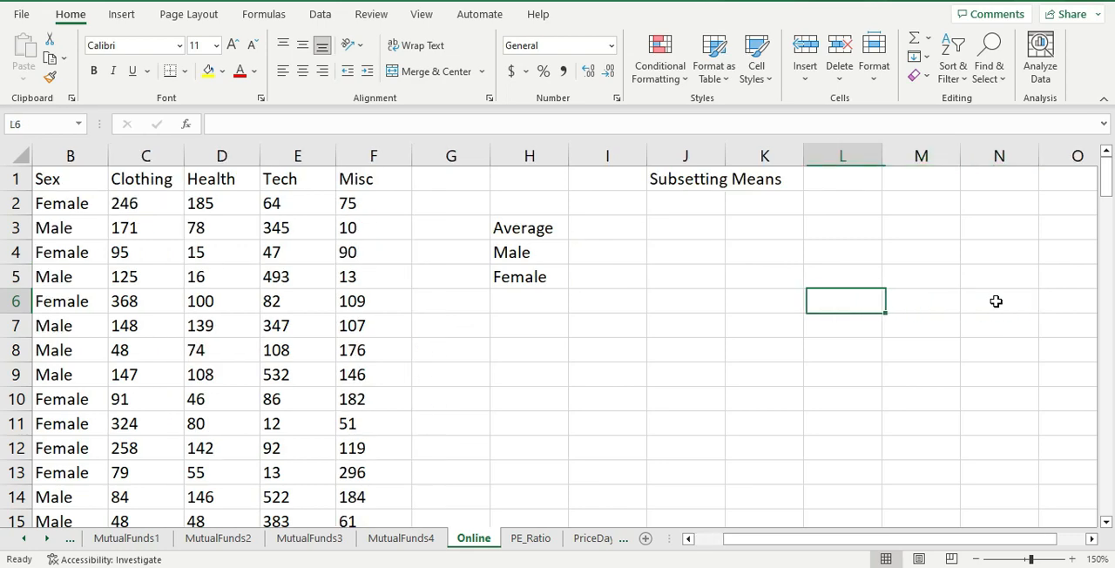
pyautogui.press('Left')
pyautogui.press('Left')
pyautogui.press('Left')
pyautogui.press('Left')
pyautogui.press('Left')
pyautogui.press('Left')
pyautogui.press('Left')
pyautogui.press('Left')
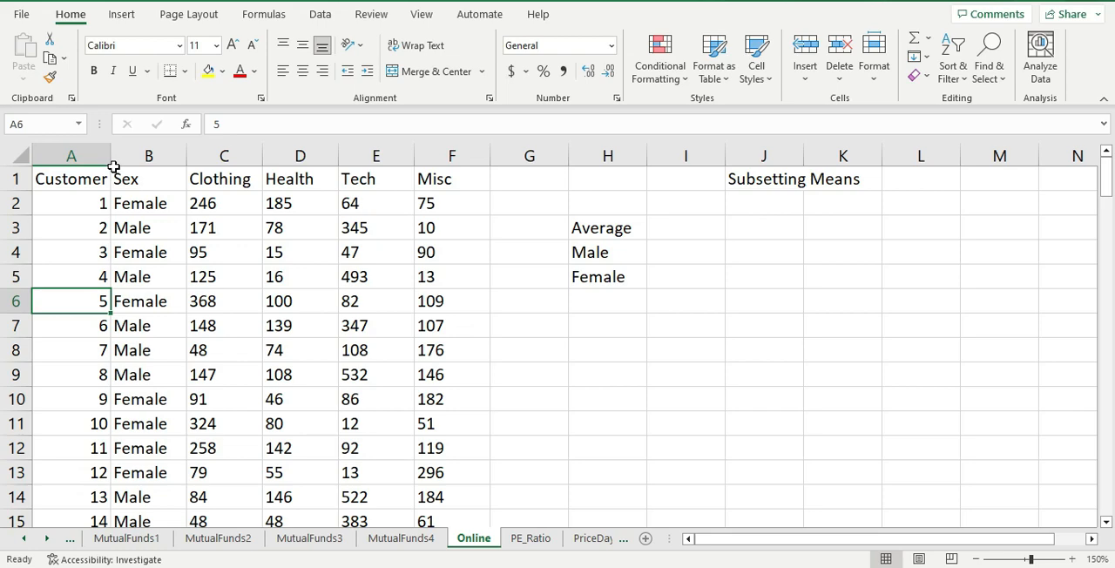
pyautogui.moveTo(111, 160); pyautogui.dragTo(55, 159)
# - Begin an AVERAGEIF formula in cell I4 with the Sex values B2:B131 as its range
pyautogui.click(492, 253)
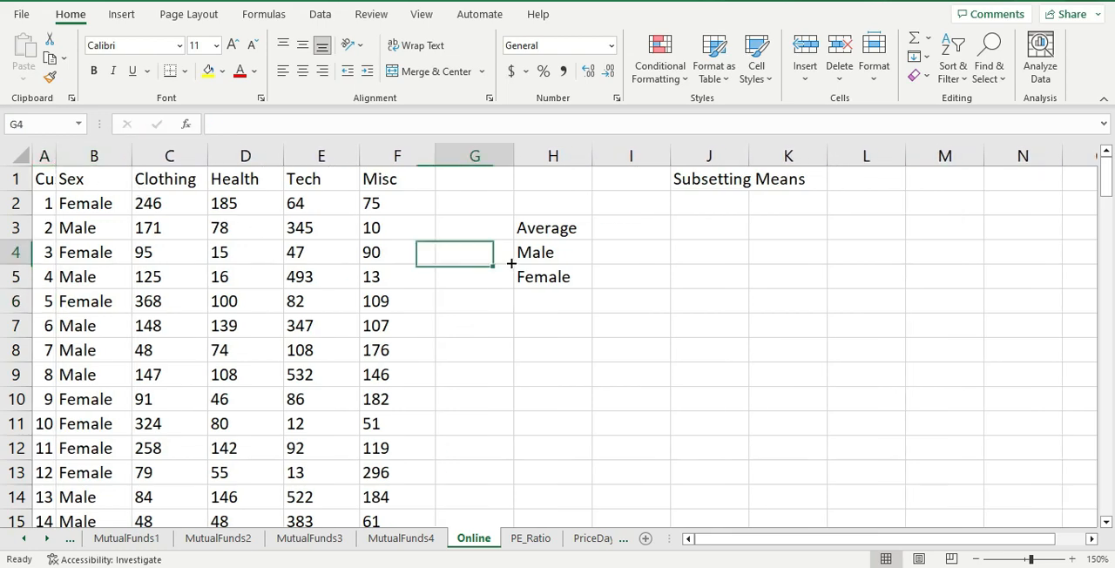
pyautogui.click(577, 252)
pyautogui.click(617, 252)
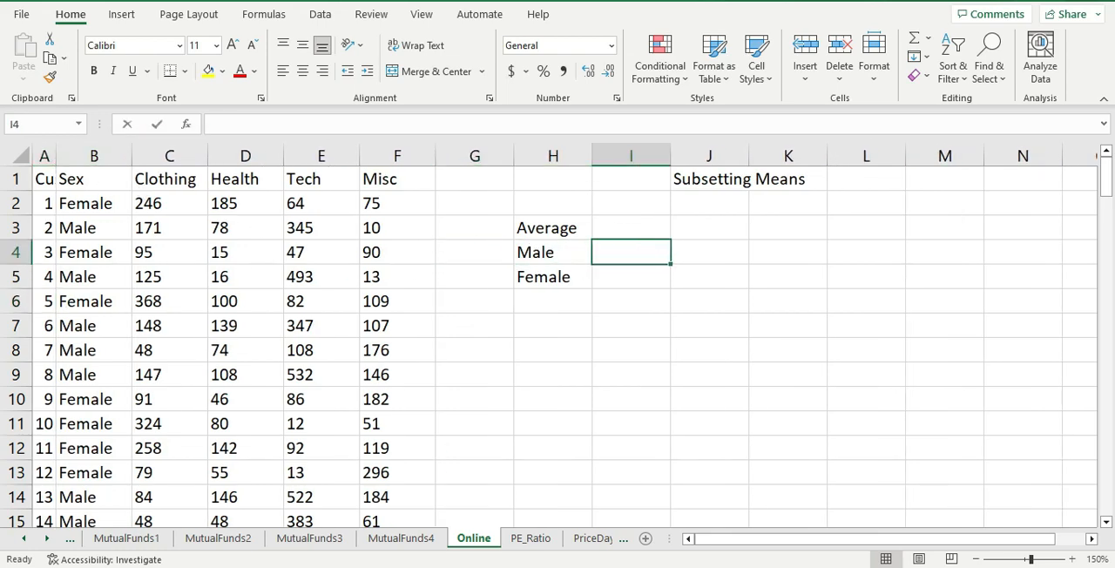
pyautogui.write('=average')
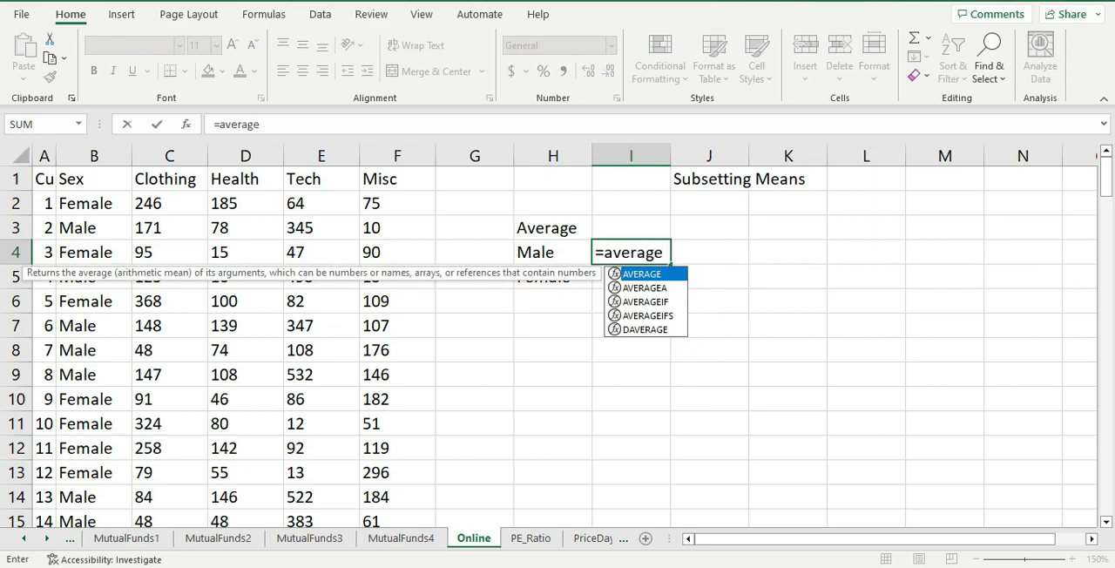
pyautogui.write('if(')
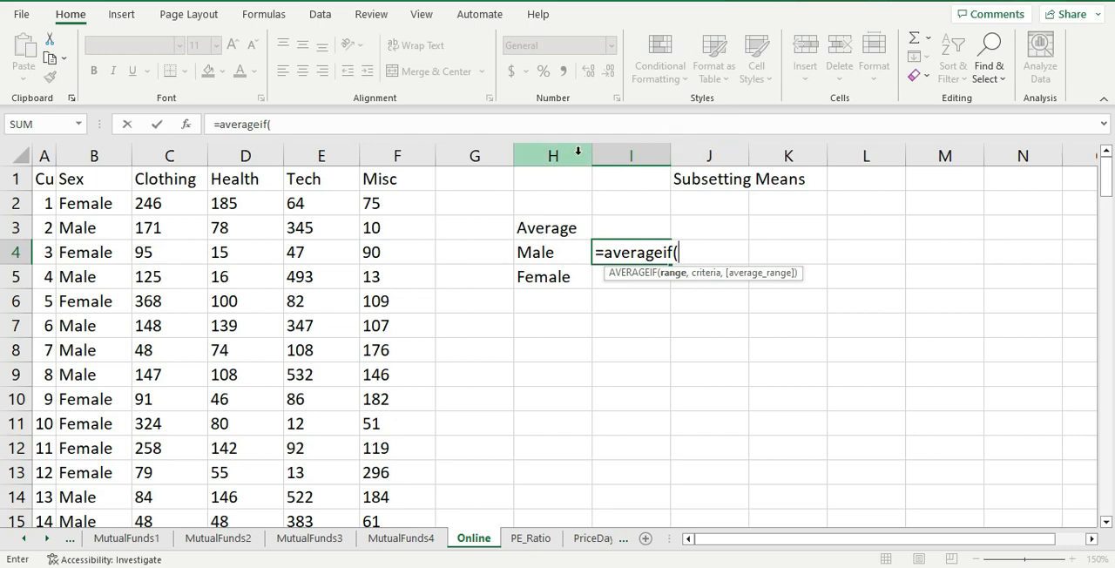
pyautogui.click(63, 201)
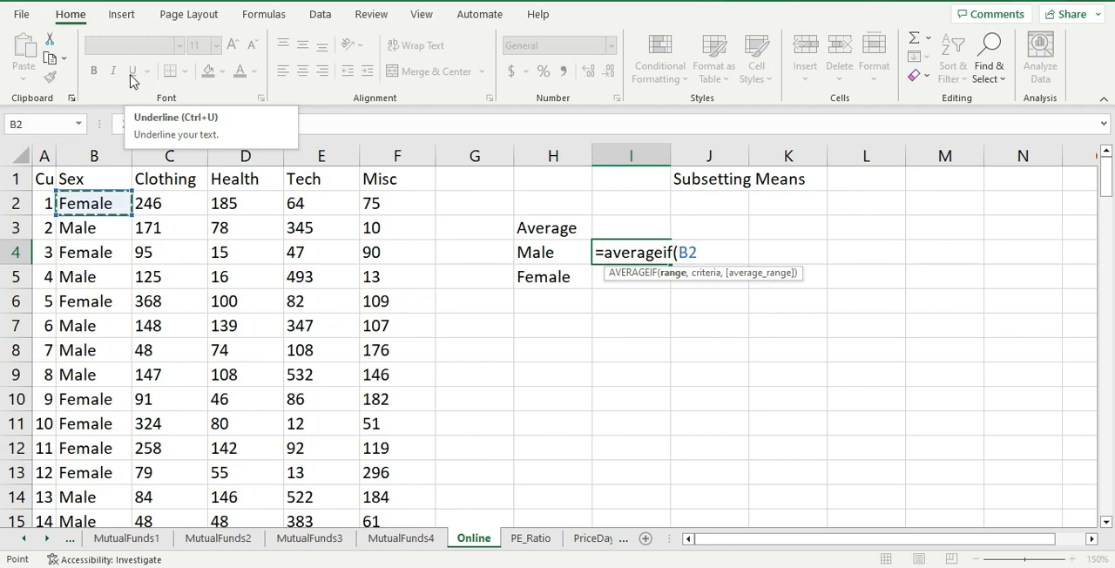
pyautogui.press('Up')
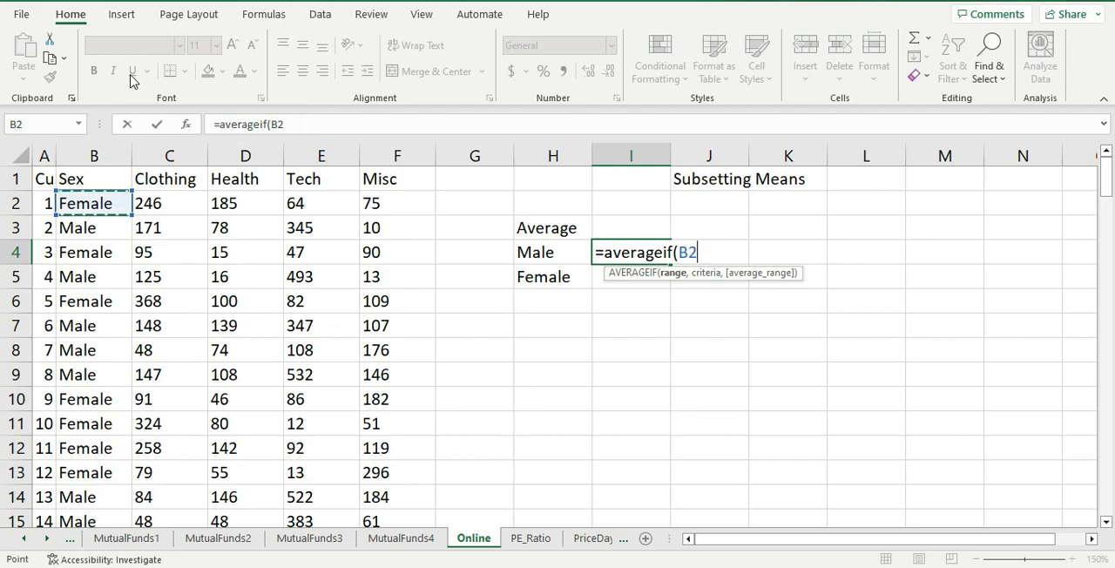
pyautogui.hotkey('shift', 'Down')
pyautogui.hotkey('ctrl', 'shift', 'Down')
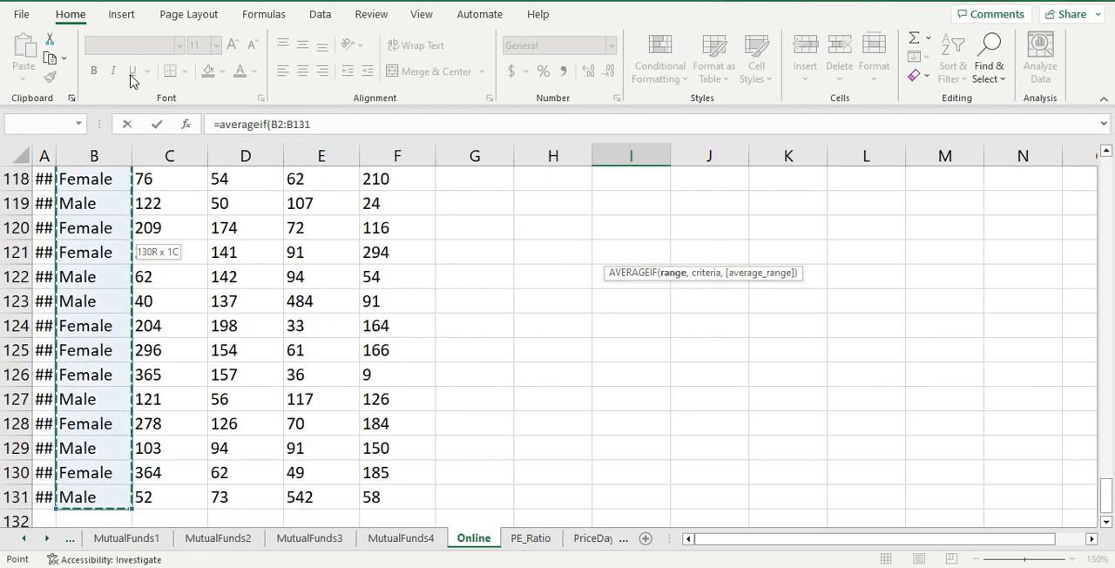
pyautogui.scroll(1, 926, 369)
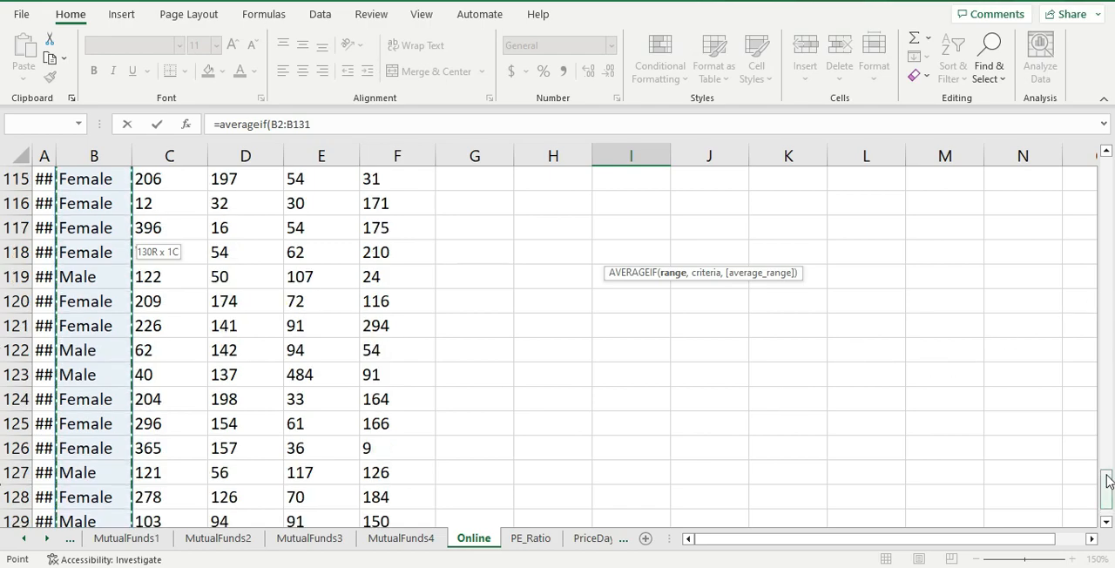
pyautogui.moveTo(1108, 482); pyautogui.dragTo(1108, 172)
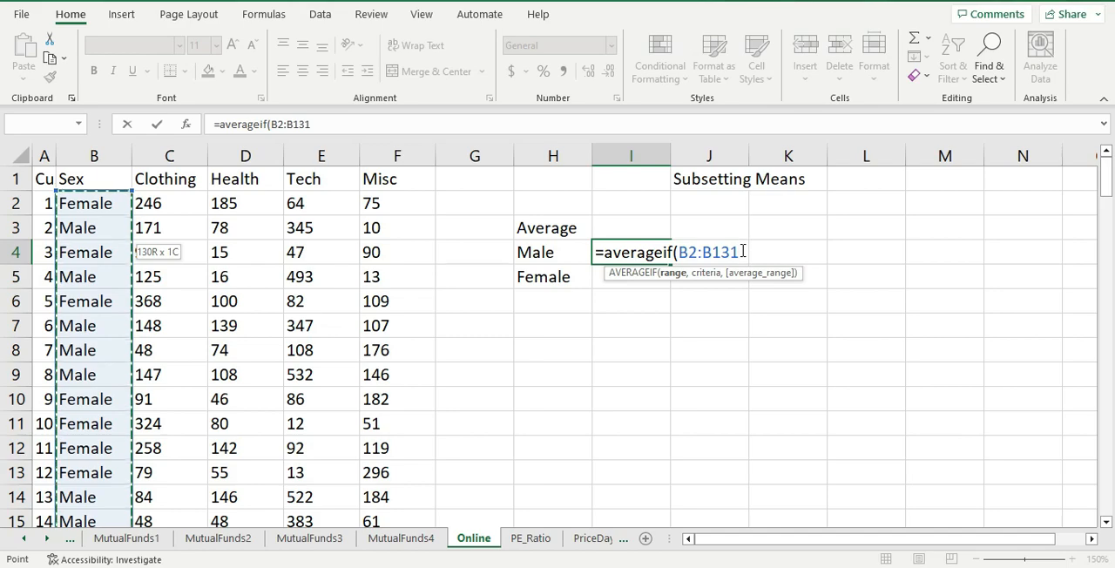
pyautogui.click(743, 252)
pyautogui.write(',')
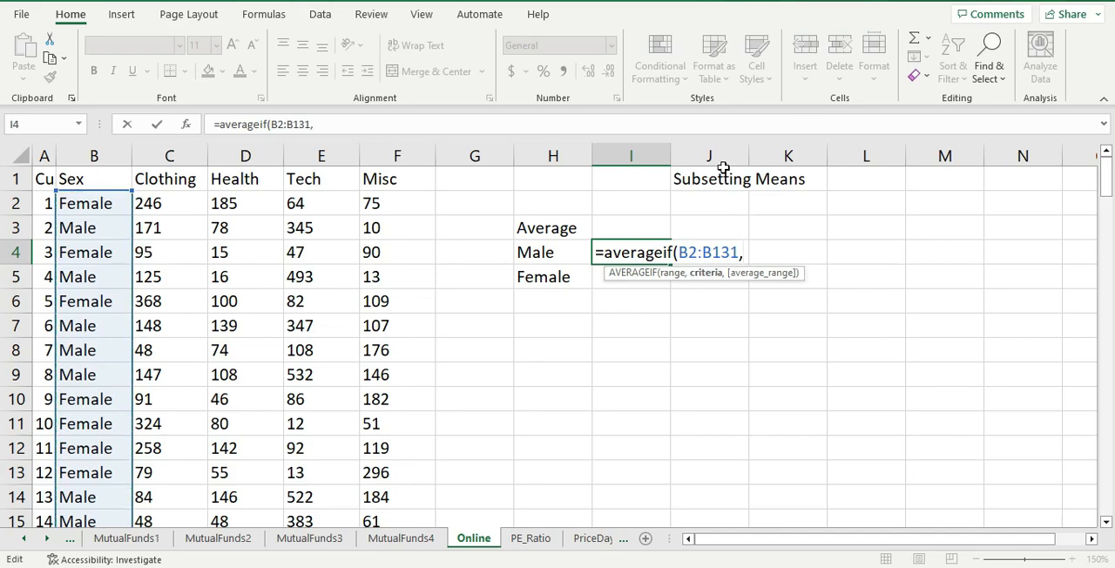
pyautogui.click(96, 204)
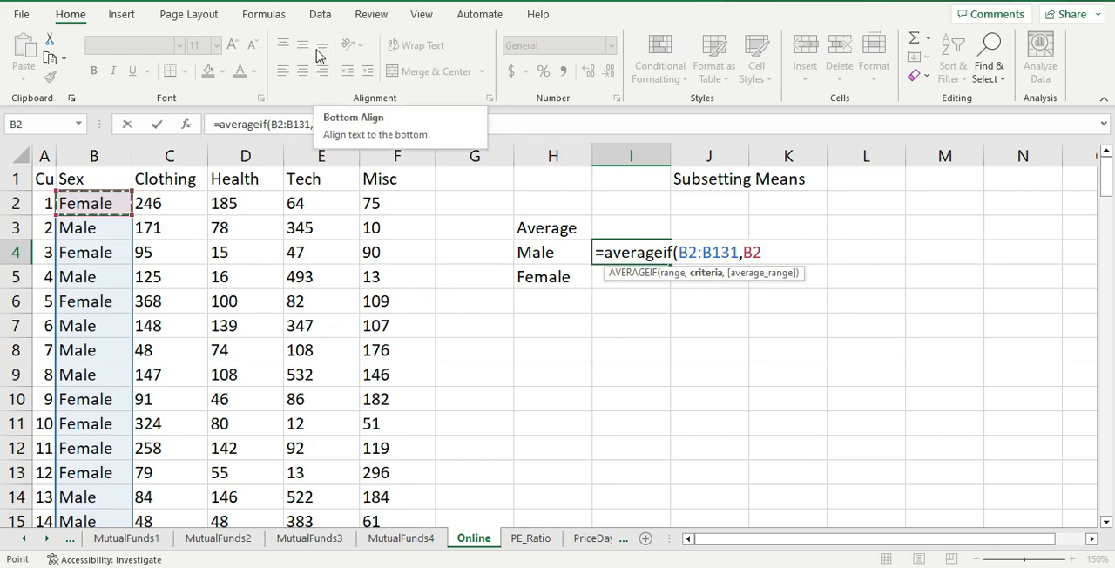
pyautogui.press('BackSpace')
pyautogui.press('BackSpace')
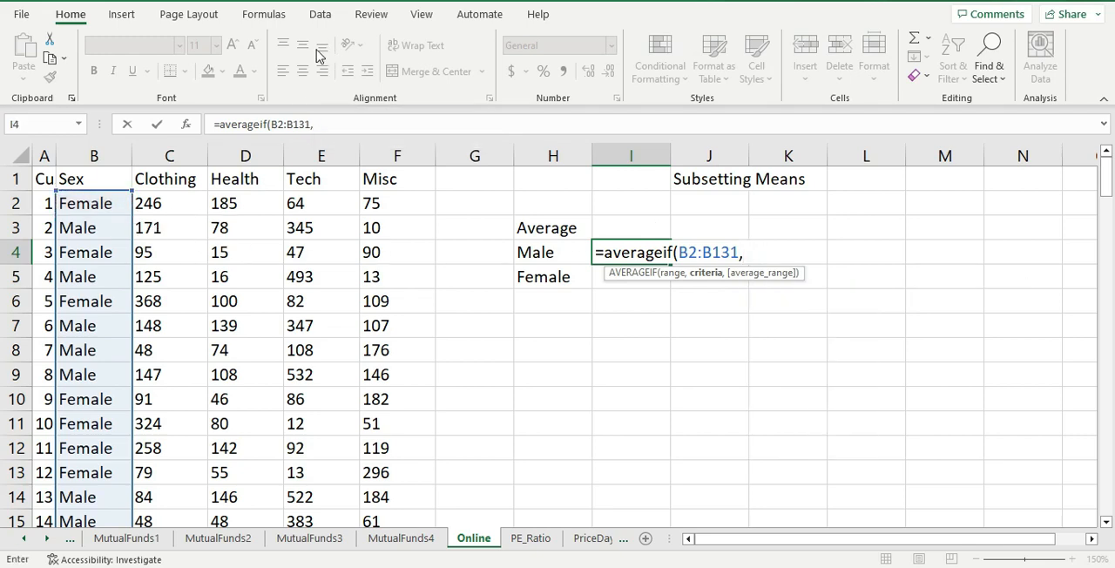
pyautogui.write('"Female')
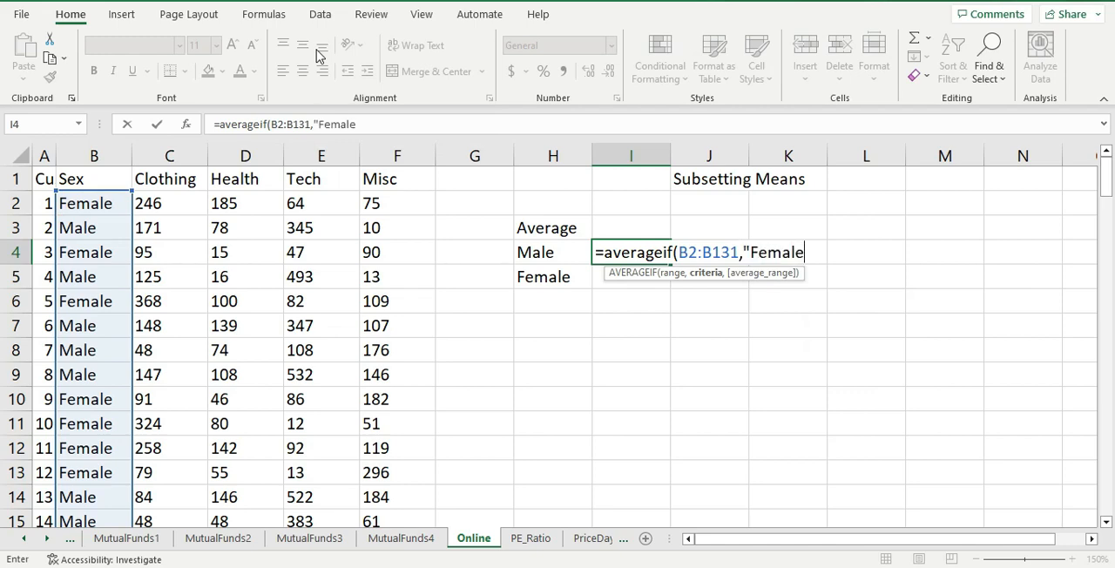
pyautogui.write('""')
pyautogui.press('BackSpace')
pyautogui.write(',')
pyautogui.press('BackSpace')
pyautogui.press('BackSpace')
pyautogui.press('BackSpace')
pyautogui.press('BackSpace')
pyautogui.press('BackSpace')
pyautogui.press('BackSpace')
pyautogui.press('BackSpace')
pyautogui.press('BackSpace')
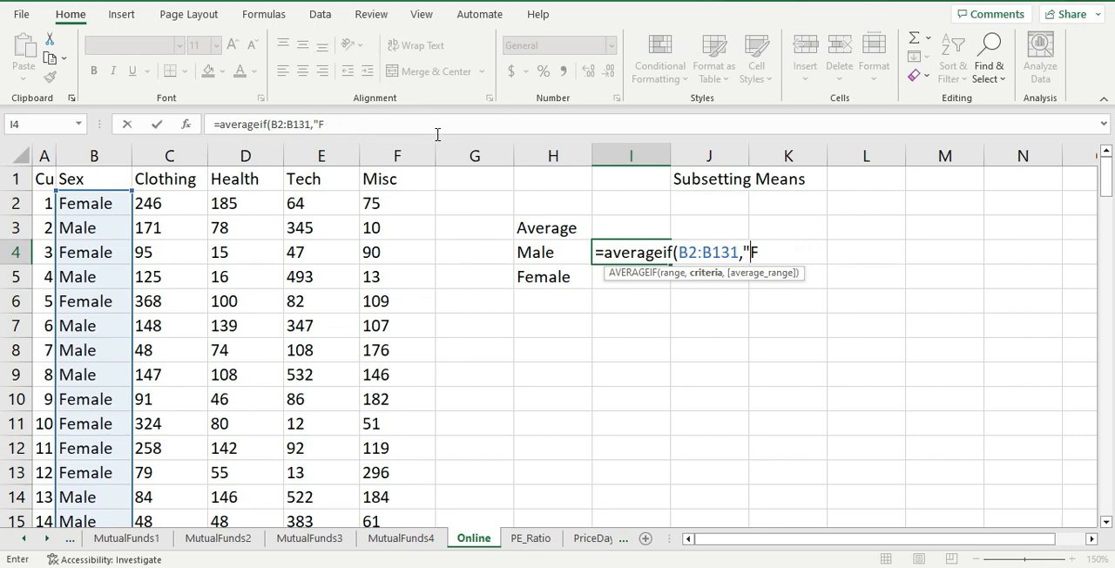
pyautogui.write('male')
pyautogui.press('BackSpace')
pyautogui.press('BackSpace')
pyautogui.press('BackSpace')
pyautogui.press('BackSpace')
# - Give the AVERAGEIF formula in I4 the criterion "Male" and commit it
pyautogui.write('Male""')
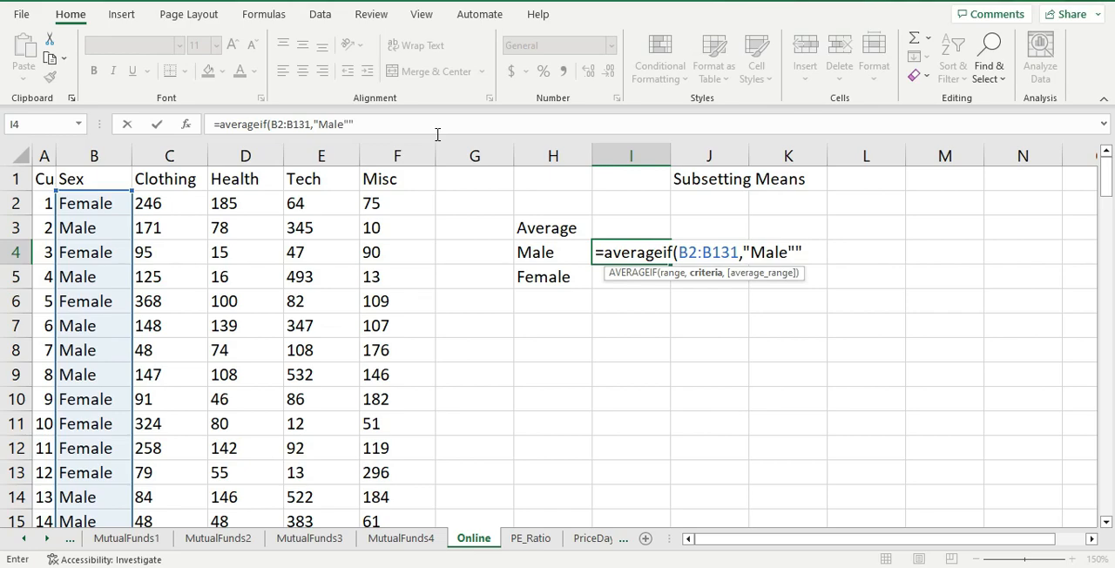
pyautogui.press('Return')
pyautogui.press('Return')
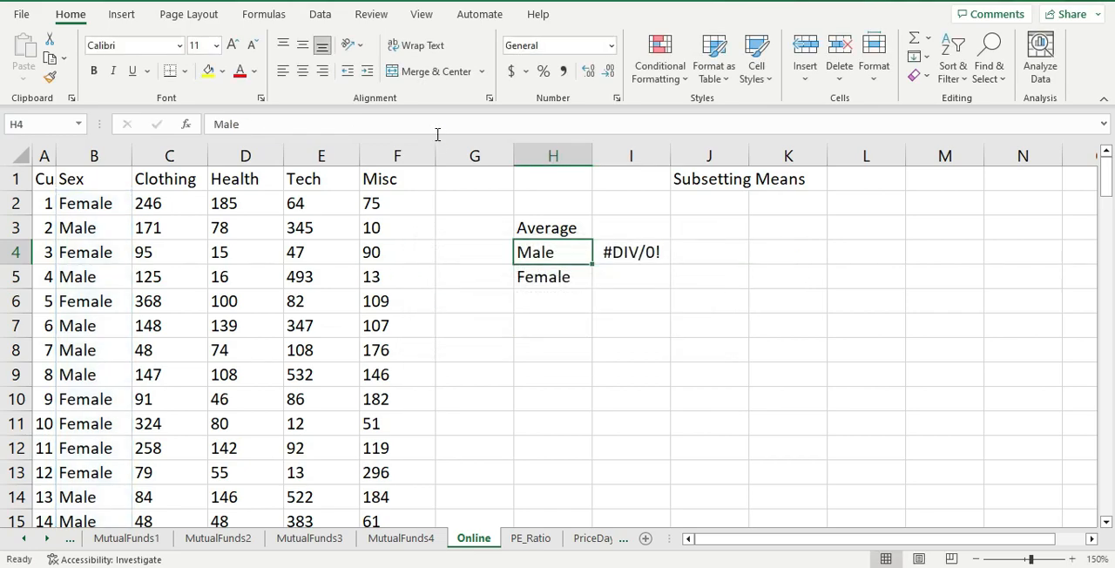
# - Clean up the surplus quotation marks around the "Male" criterion in I4 and add a comma for the average range argument
pyautogui.press('Right')
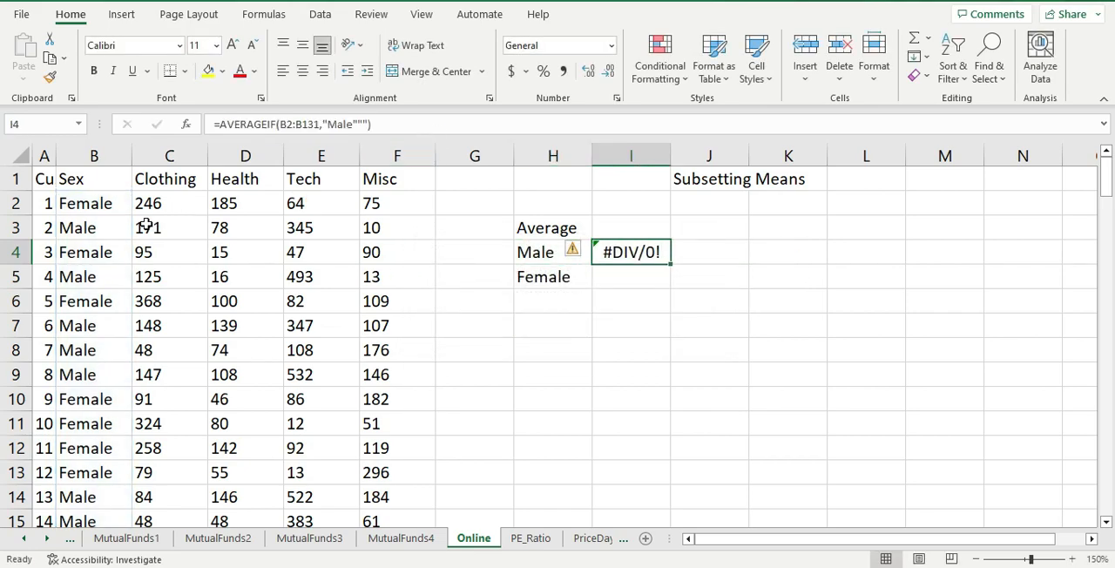
pyautogui.click(364, 125)
pyautogui.press('BackSpace')
pyautogui.press('BackSpace')
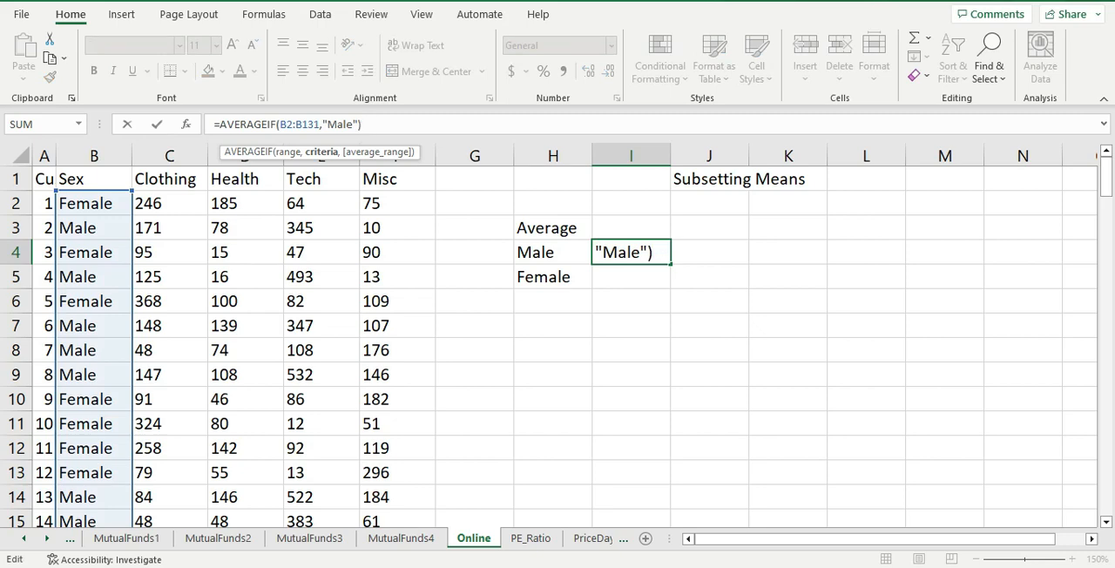
pyautogui.write(',')
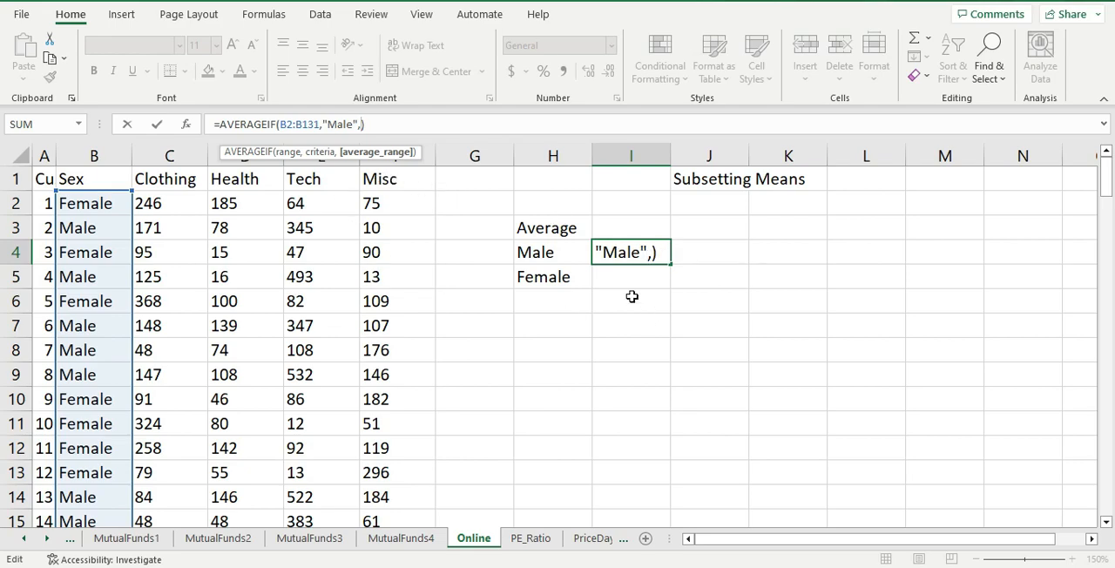
pyautogui.press('Return')
pyautogui.press('Return')
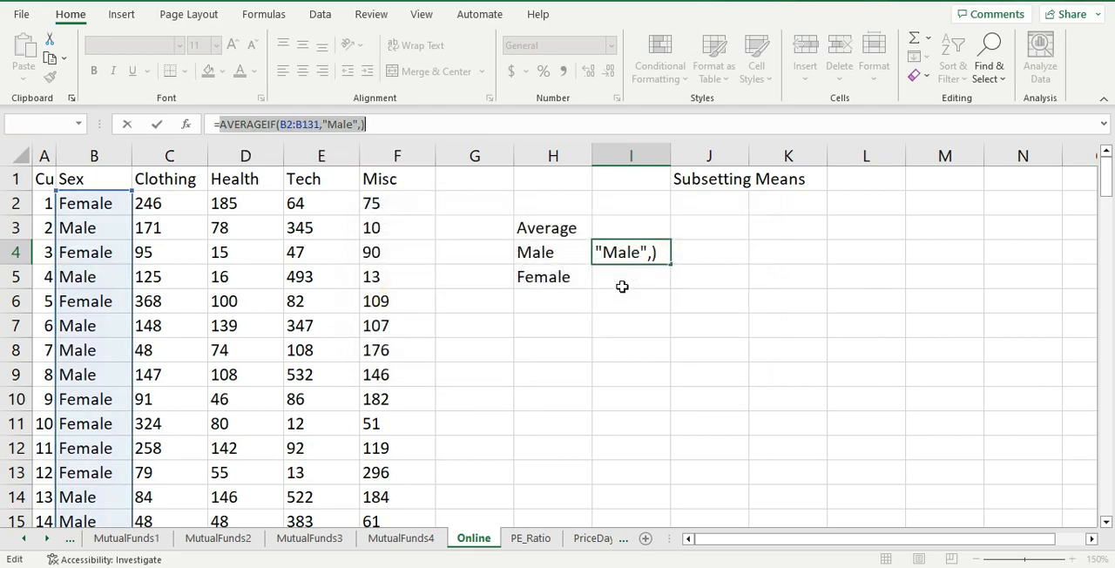
# - Set the average range of the AVERAGEIF formula in I4 to the Clothing values C2:C131 and commit it
pyautogui.press('Home')
pyautogui.click(655, 252)
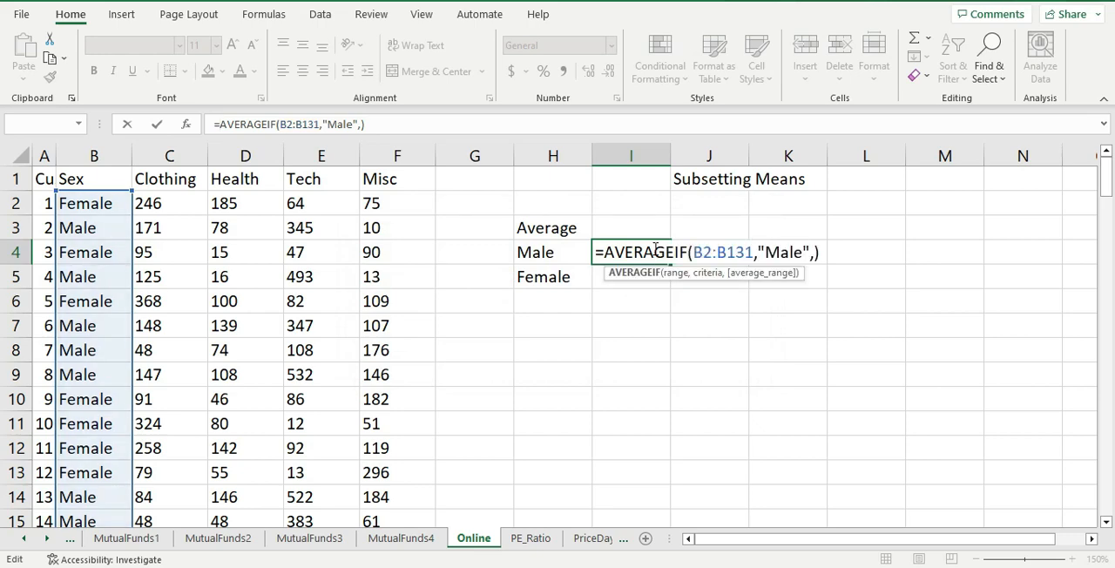
pyautogui.press('Right')
pyautogui.press('Right')
pyautogui.press('Right')
pyautogui.press('Right')
pyautogui.press('Right')
pyautogui.press('Right')
pyautogui.press('Right')
pyautogui.press('Right')
pyautogui.press('Right')
pyautogui.press('Right')
pyautogui.press('Right')
pyautogui.press('Right')
pyautogui.press('Right')
pyautogui.press('Right')
pyautogui.press('Right')
pyautogui.press('Right')
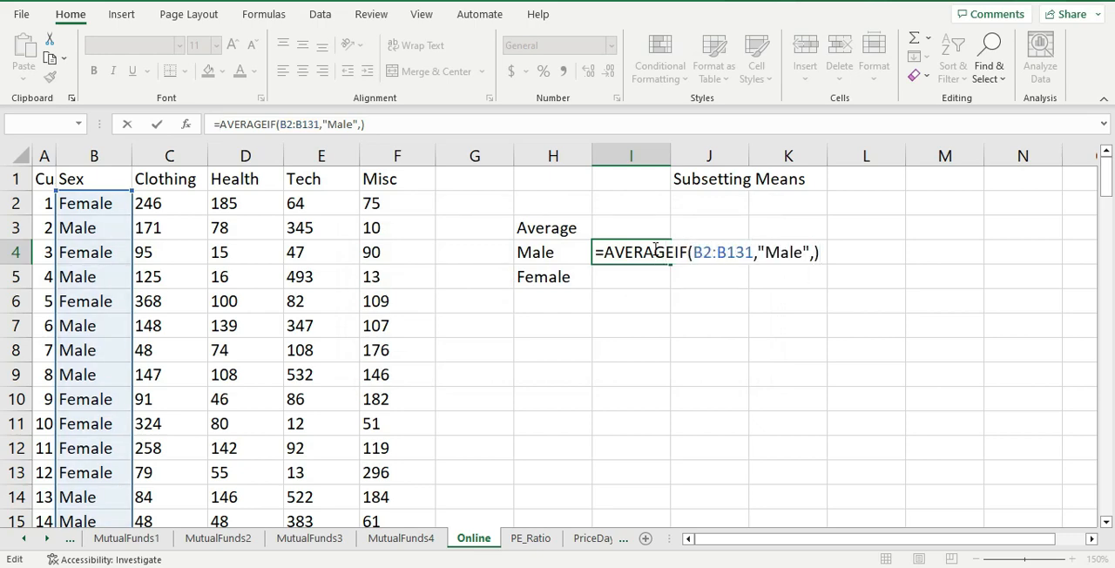
pyautogui.press('Left')
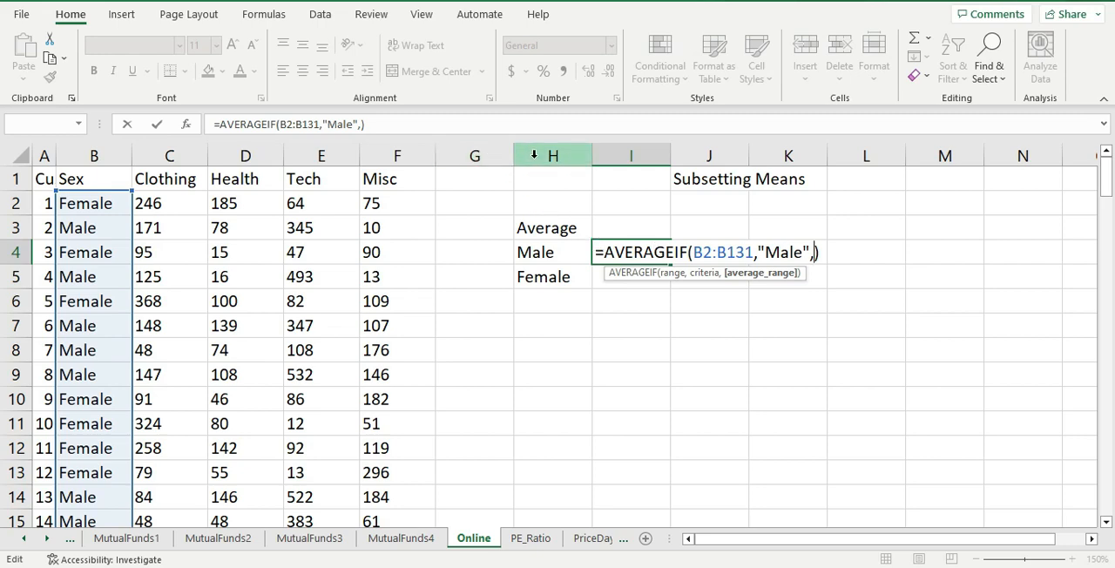
pyautogui.click(188, 204)
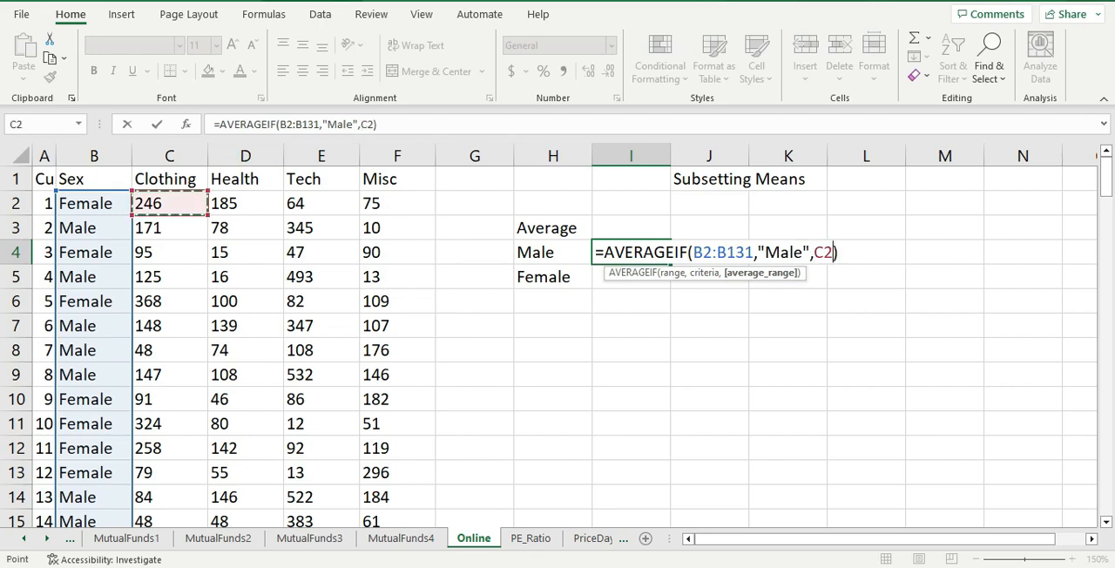
pyautogui.hotkey('ctrl', 'shift', 'Down')
pyautogui.press('Return')
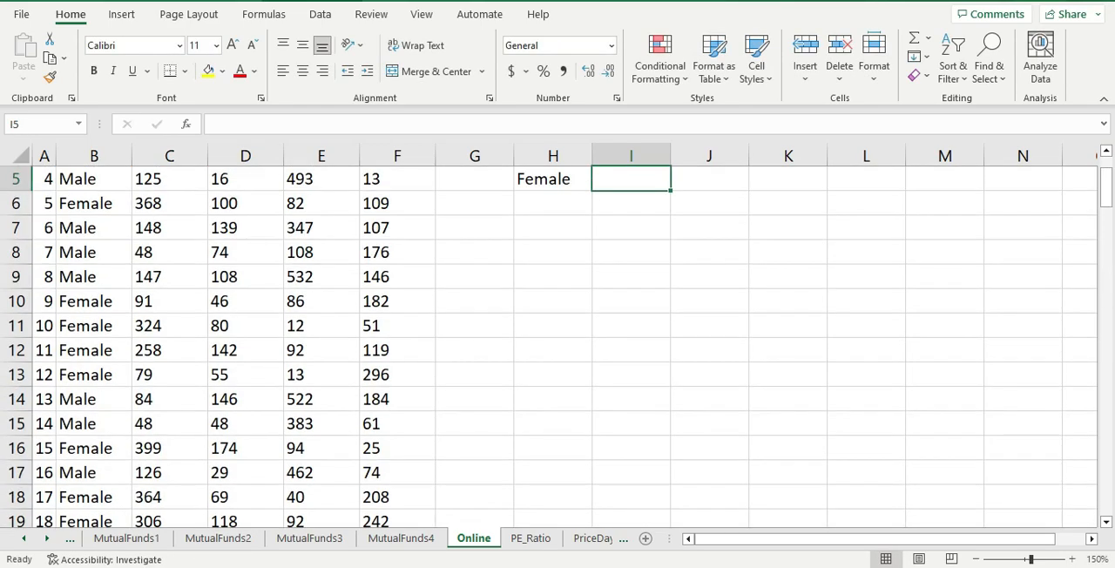
pyautogui.scroll(2, 458, 276)
pyautogui.click(642, 259)
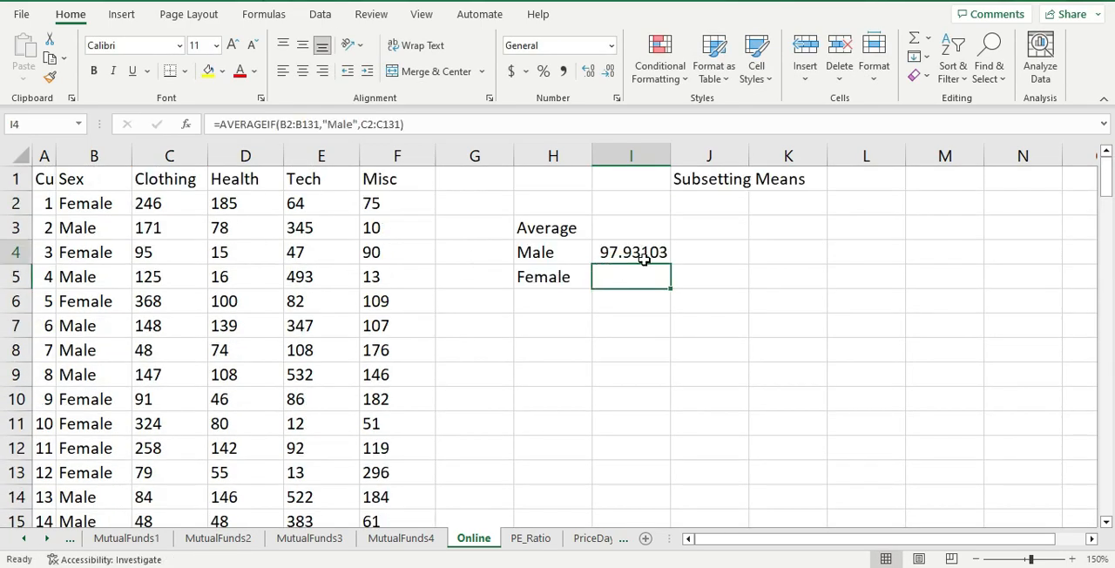
pyautogui.click(656, 276)
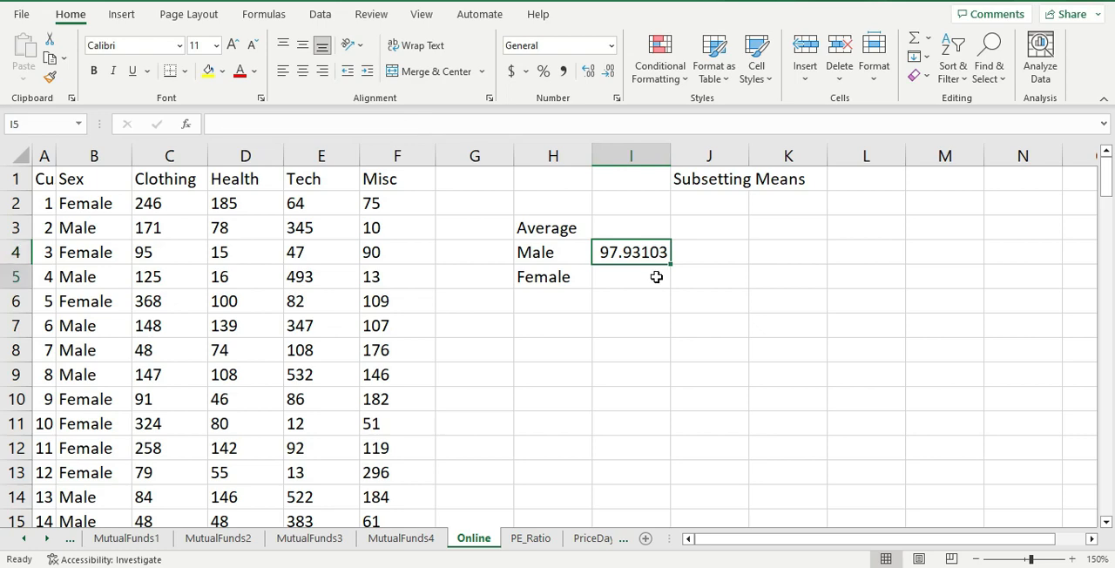
pyautogui.click(621, 250)
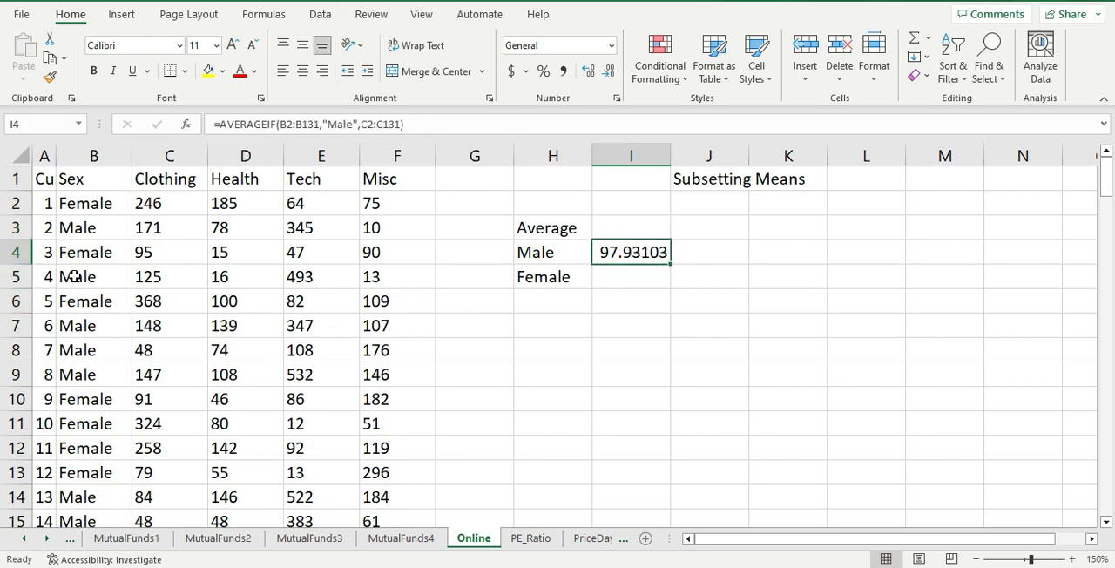
pyautogui.click(626, 277)
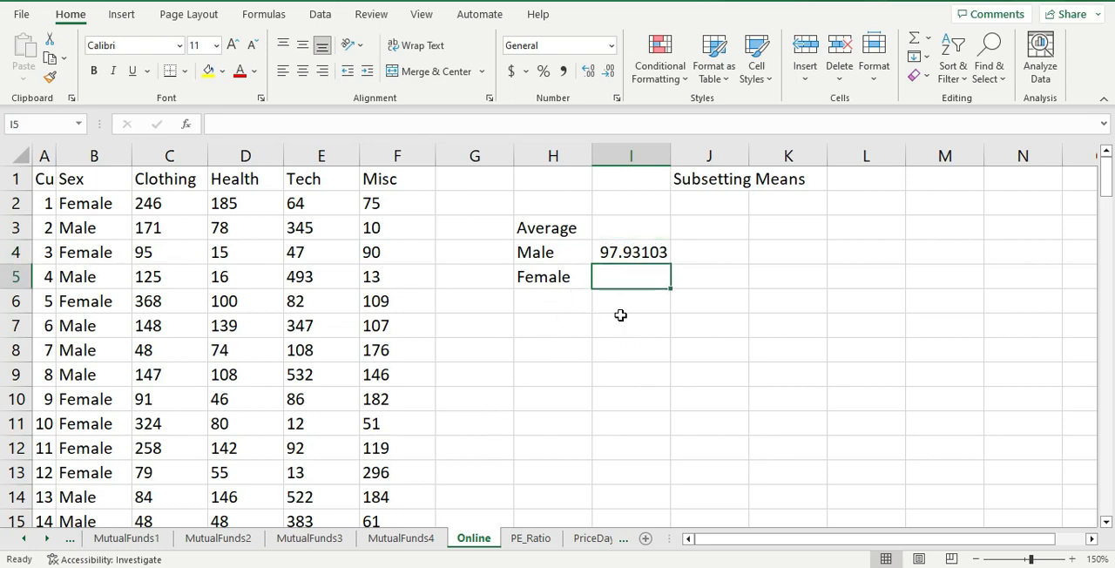
pyautogui.click(624, 304)
pyautogui.click(630, 282)
pyautogui.click(635, 253)
pyautogui.click(630, 271)
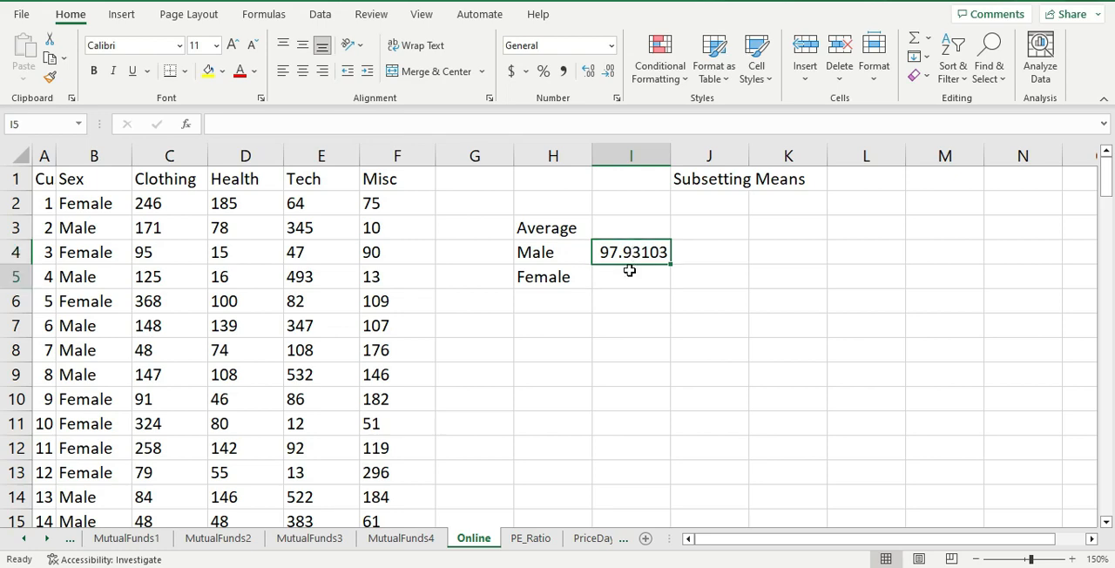
# - Copy the male average formula from I4 into the Female result cell I5
pyautogui.click(633, 253)
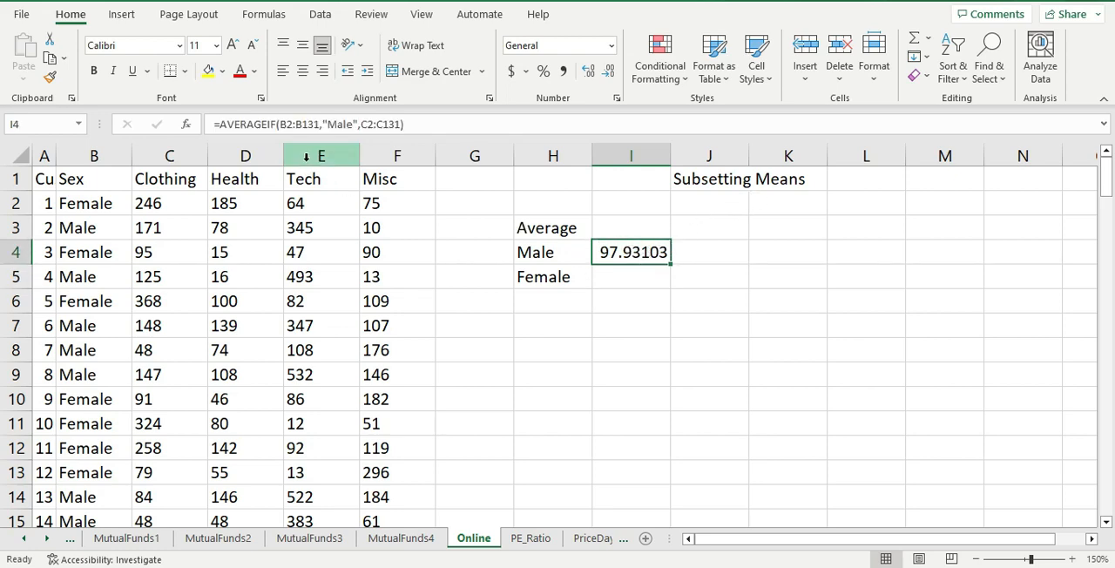
pyautogui.hotkey('ctrl', 'c')
pyautogui.click(629, 272)
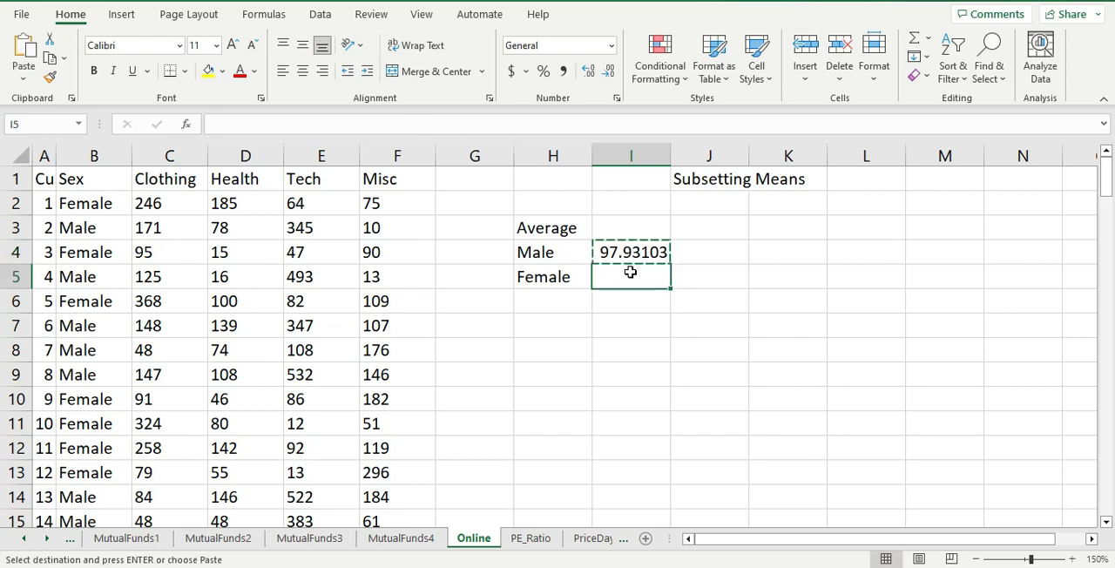
pyautogui.hotkey('ctrl', 'v')
# - Correct the criteria range in the I5 formula to B2:B131
pyautogui.doubleClick(630, 271)
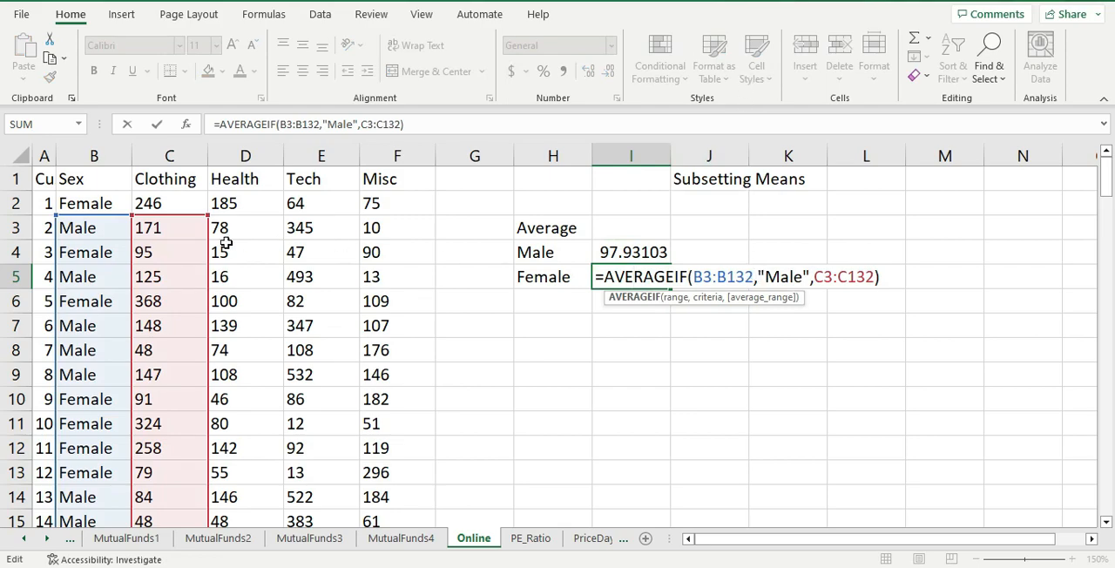
pyautogui.click(710, 277)
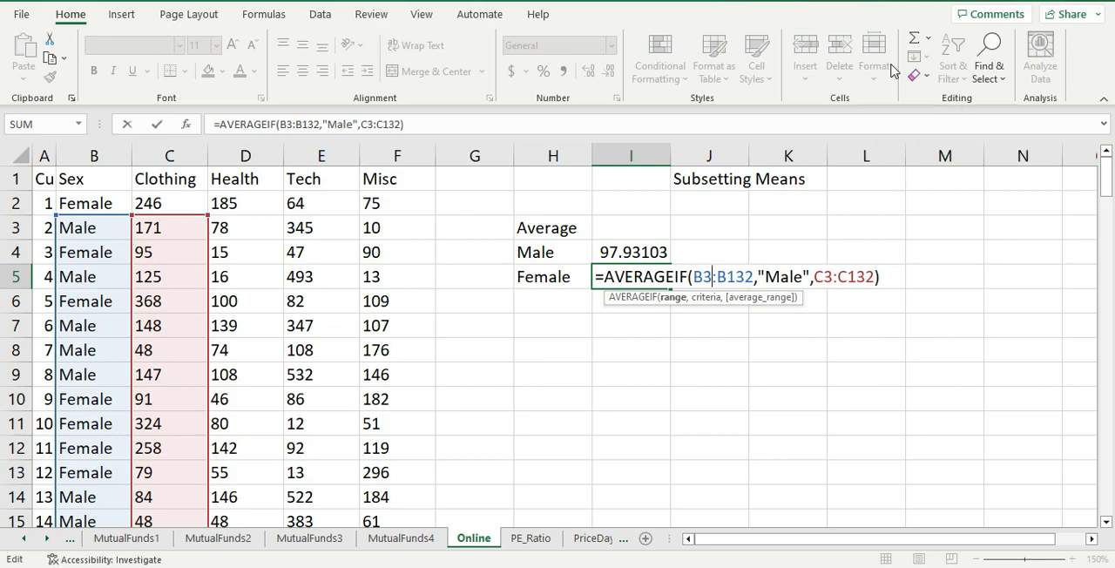
pyautogui.press('BackSpace')
pyautogui.write('2')
pyautogui.press('Right')
pyautogui.press('Right')
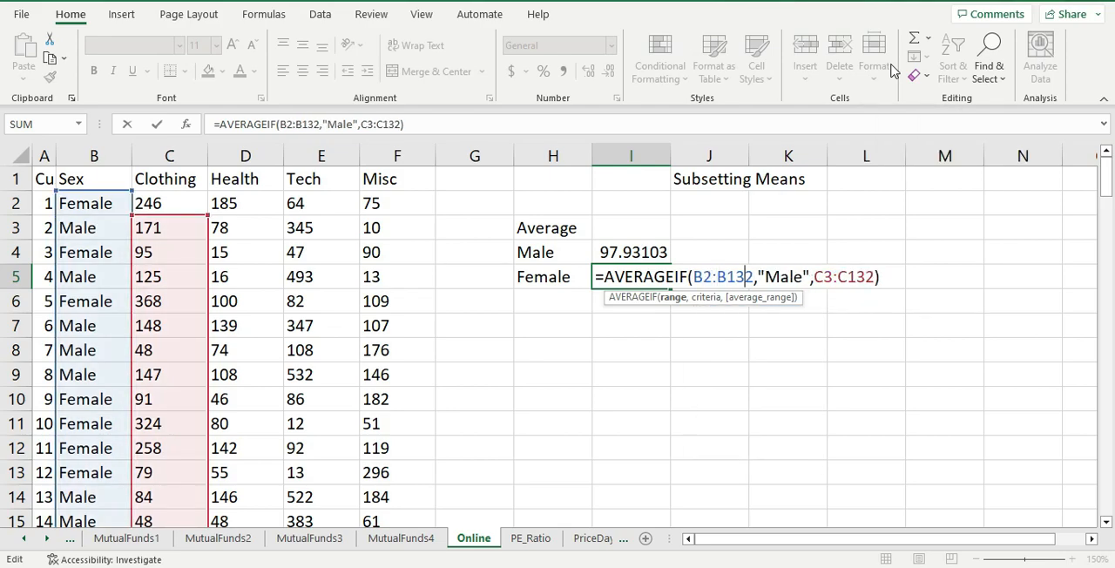
pyautogui.press('Delete')
pyautogui.write('1')
# - Change the criterion of the I5 formula to "Female" and commit the formula
pyautogui.press('Right')
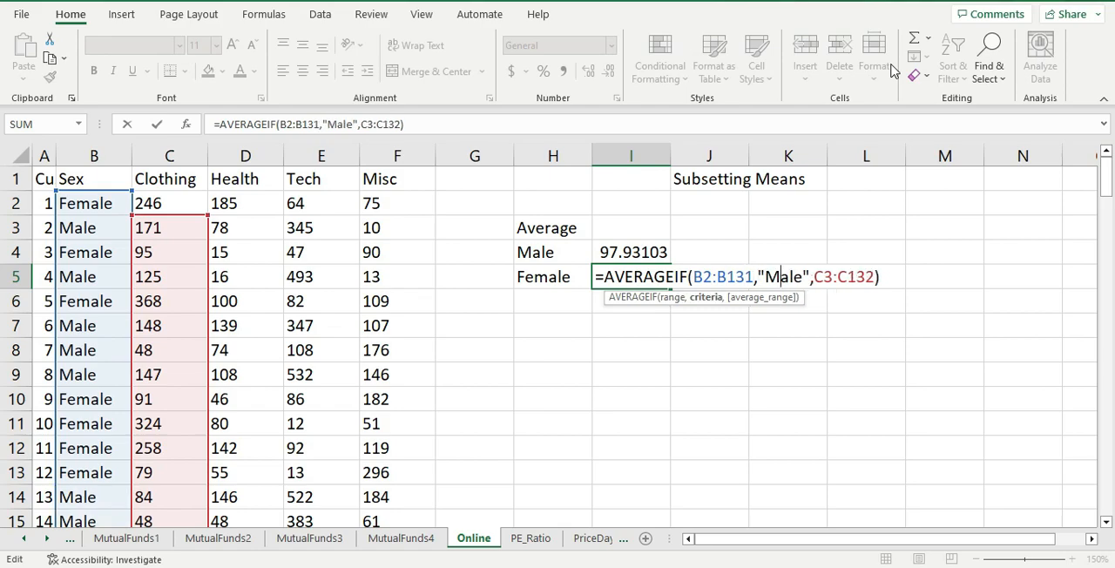
pyautogui.press('Right')
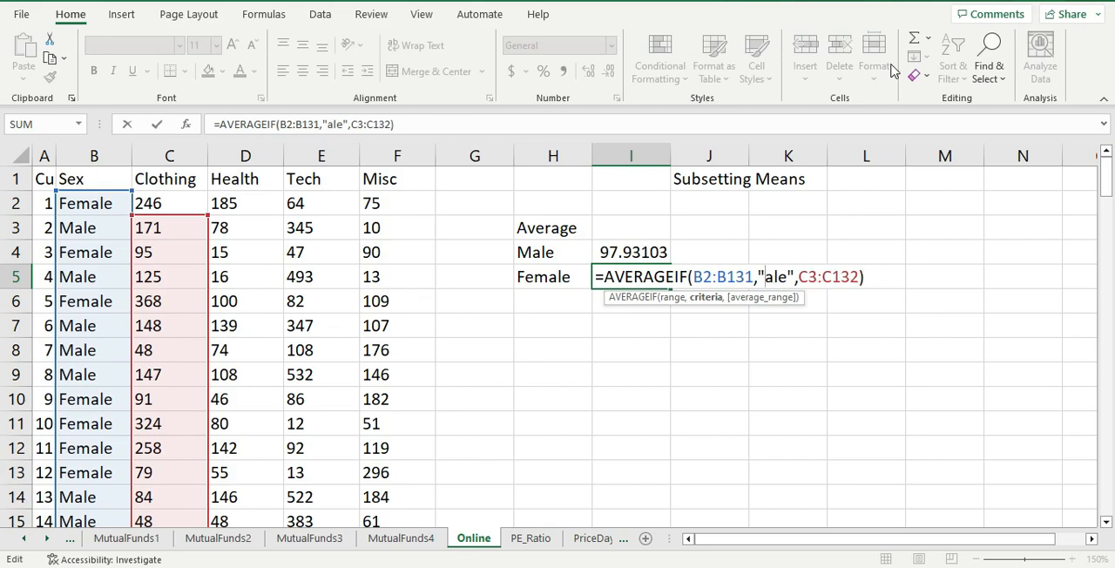
pyautogui.write('Fem')
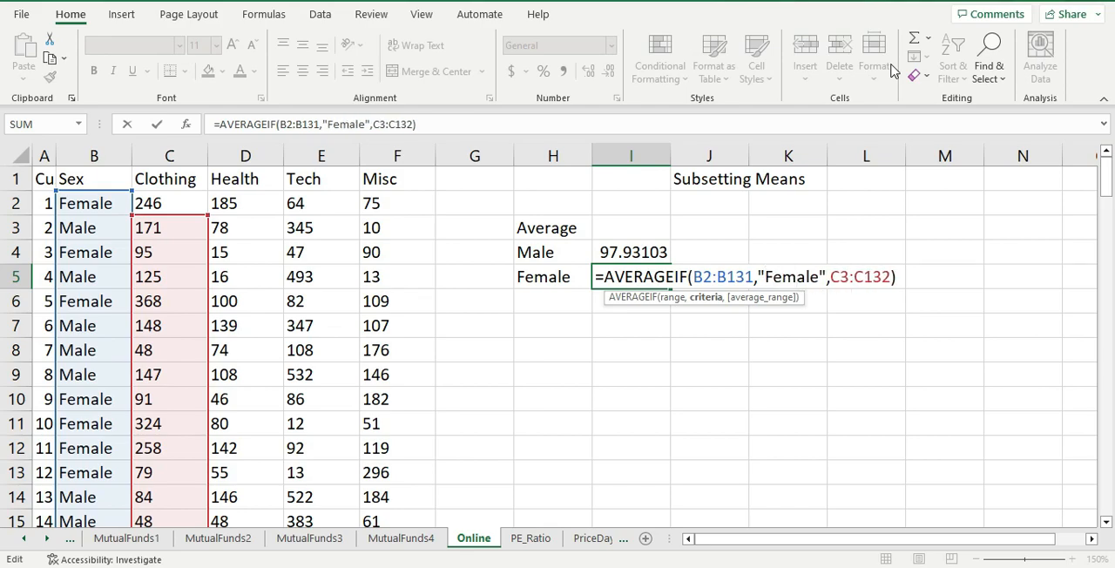
pyautogui.press('Return')
pyautogui.press('Up')
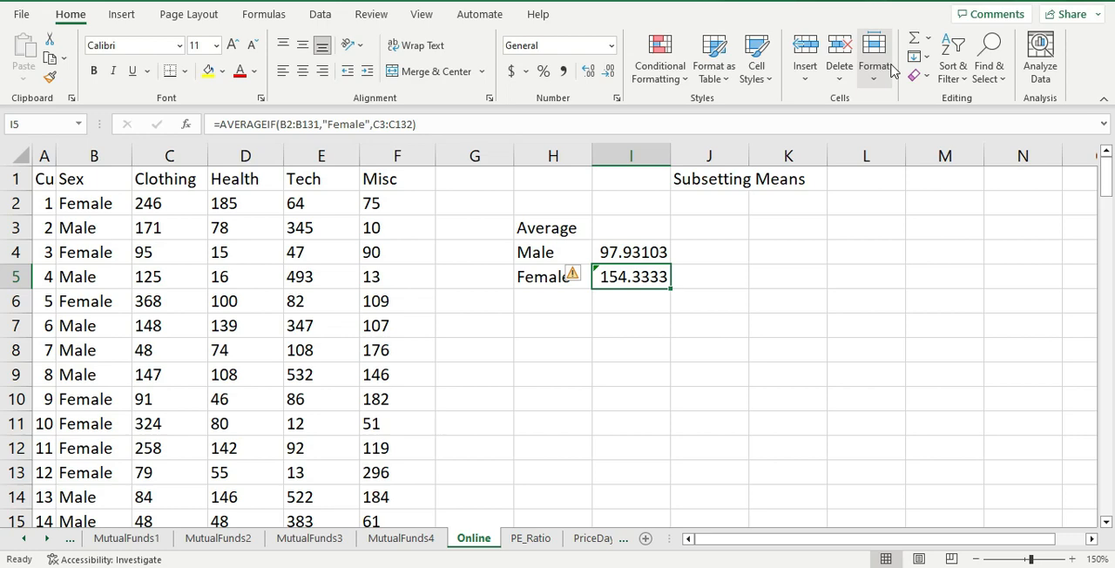
# - Switch to RStudio
pyautogui.press('super')
pyautogui.write('r')
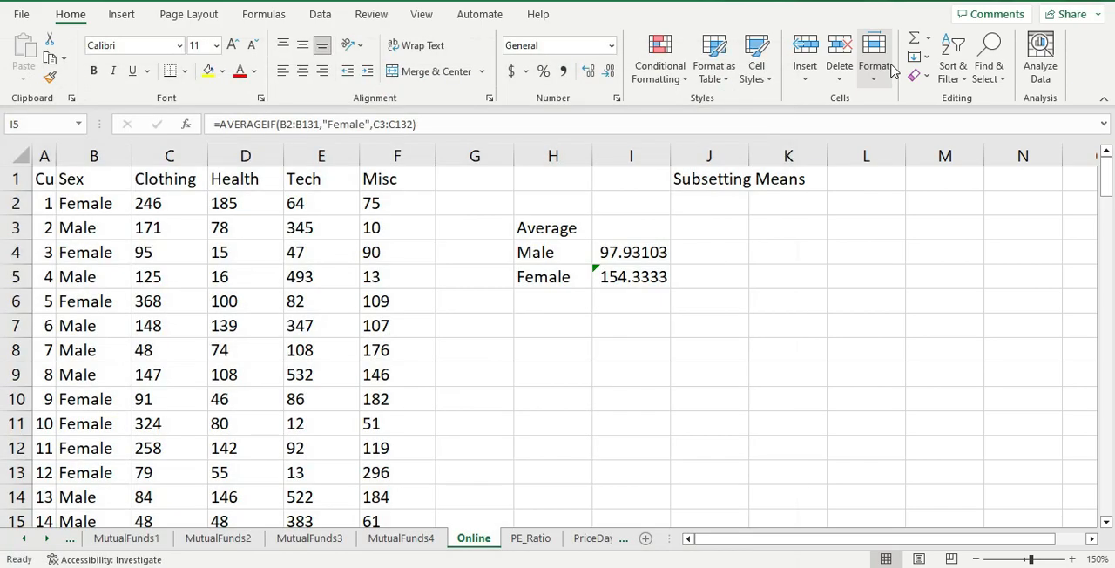
pyautogui.click(109, 156)
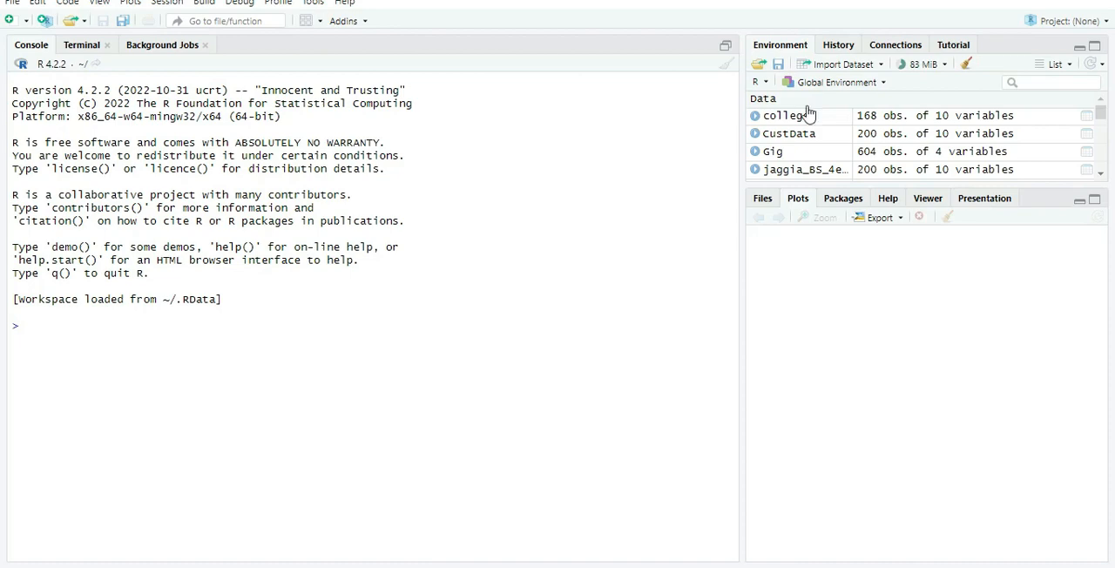
# - Start an Excel data import and choose the workbook R Chapter 3 from the Desktop folder
pyautogui.click(836, 66)
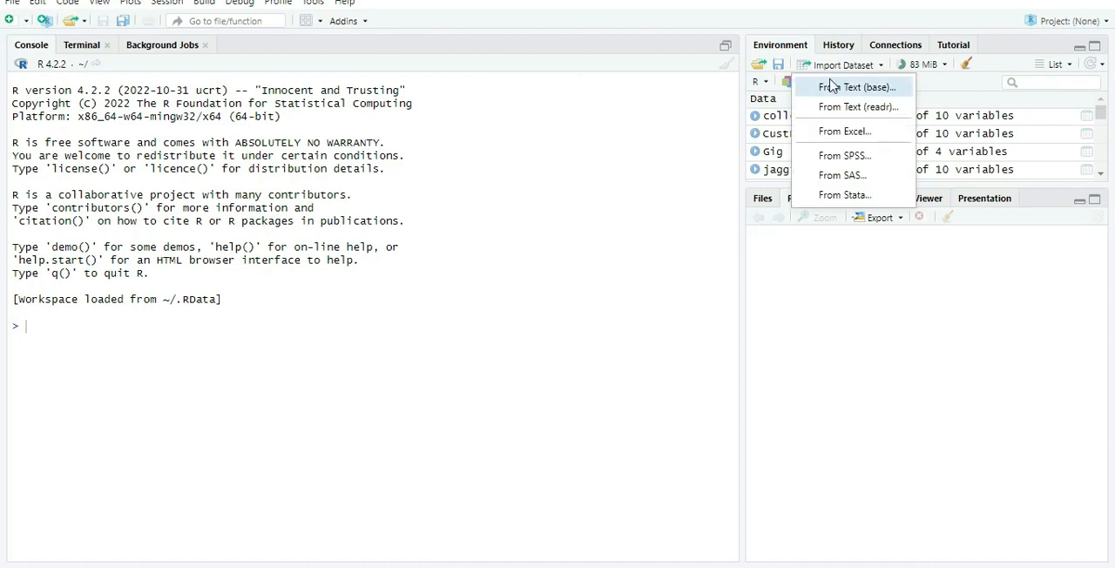
pyautogui.click(836, 132)
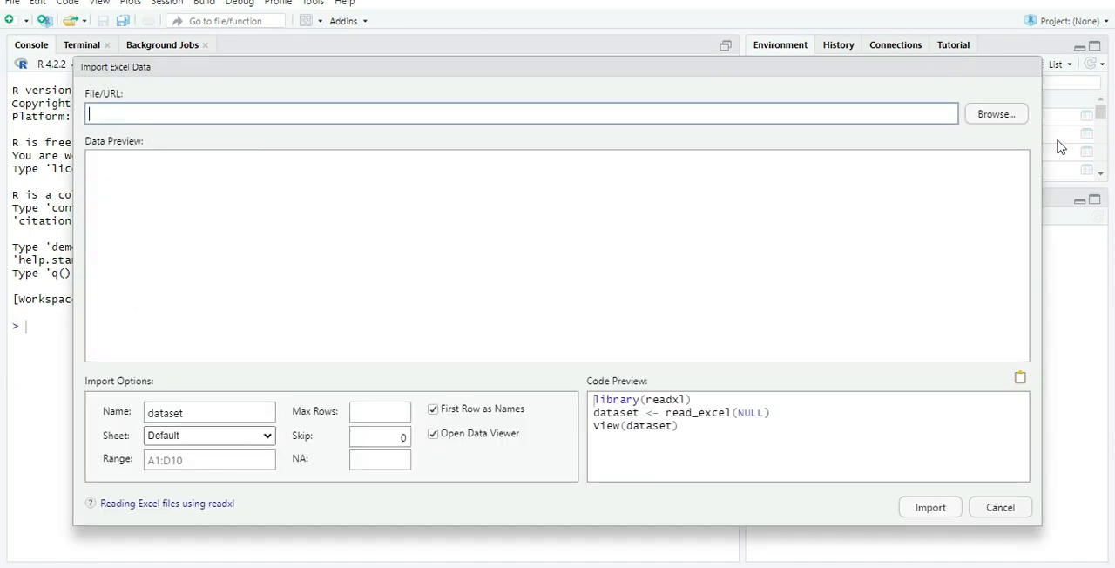
pyautogui.click(992, 114)
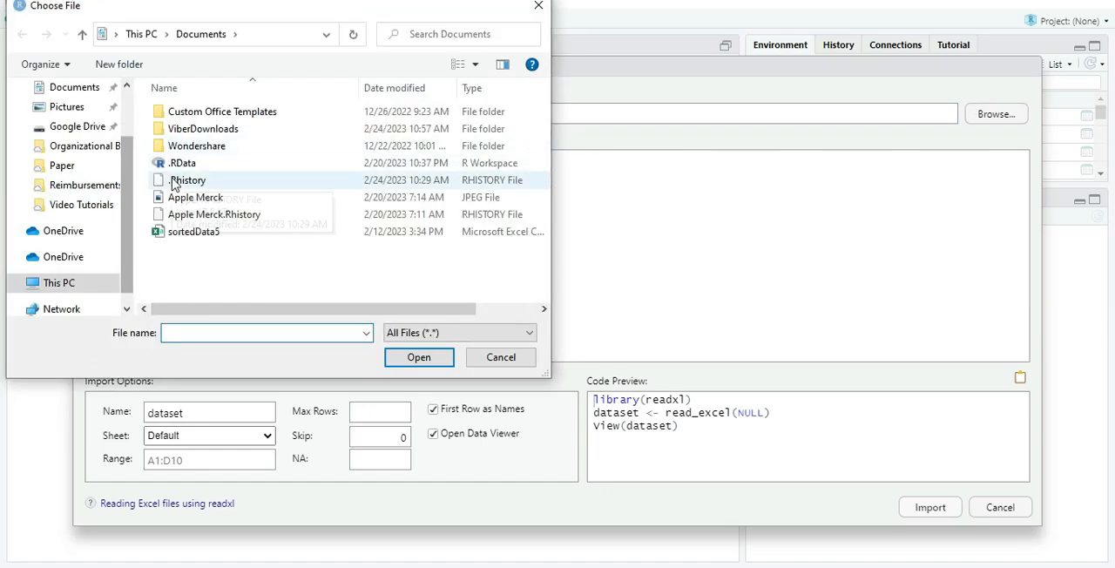
pyautogui.scroll(2, 132, 162)
pyautogui.click(67, 119)
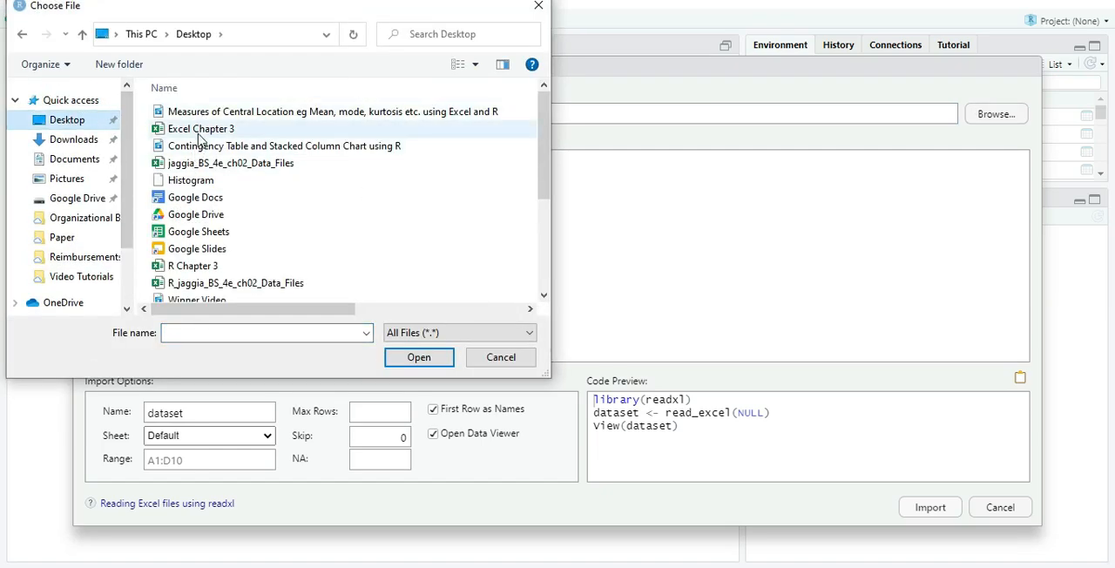
pyautogui.click(196, 265)
pyautogui.click(409, 356)
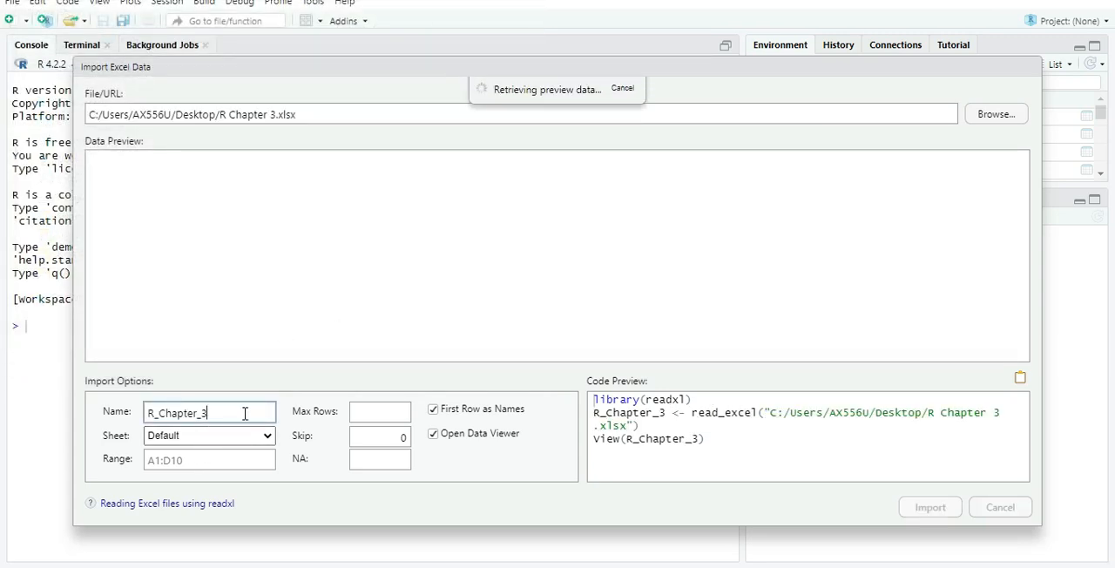
# - Import the workbook's Online sheet as a dataset named myData
pyautogui.write('myData')
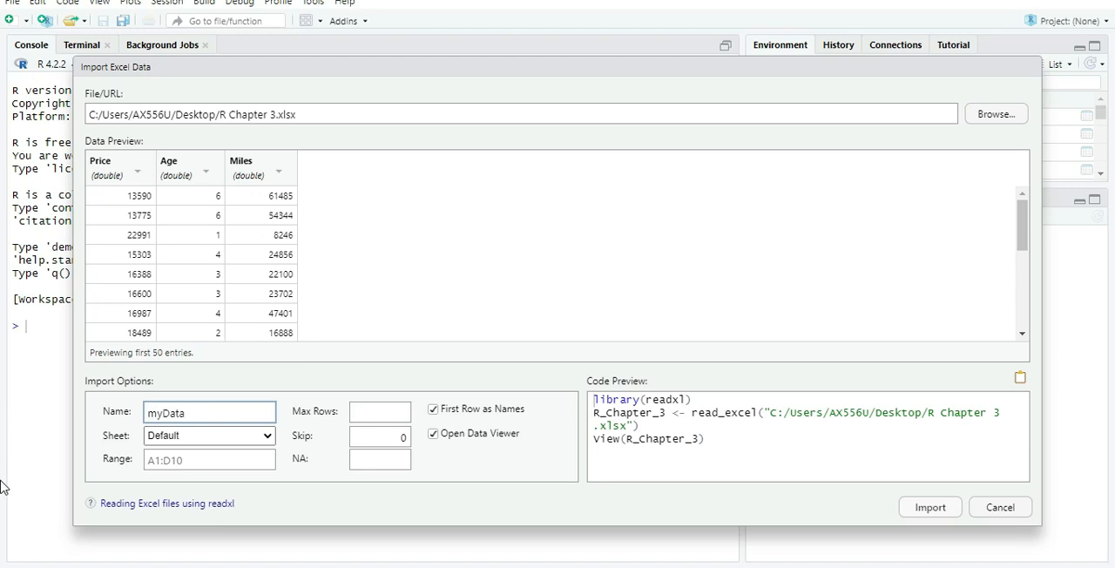
pyautogui.hotkey('ctrl', 'a')
pyautogui.click(225, 445)
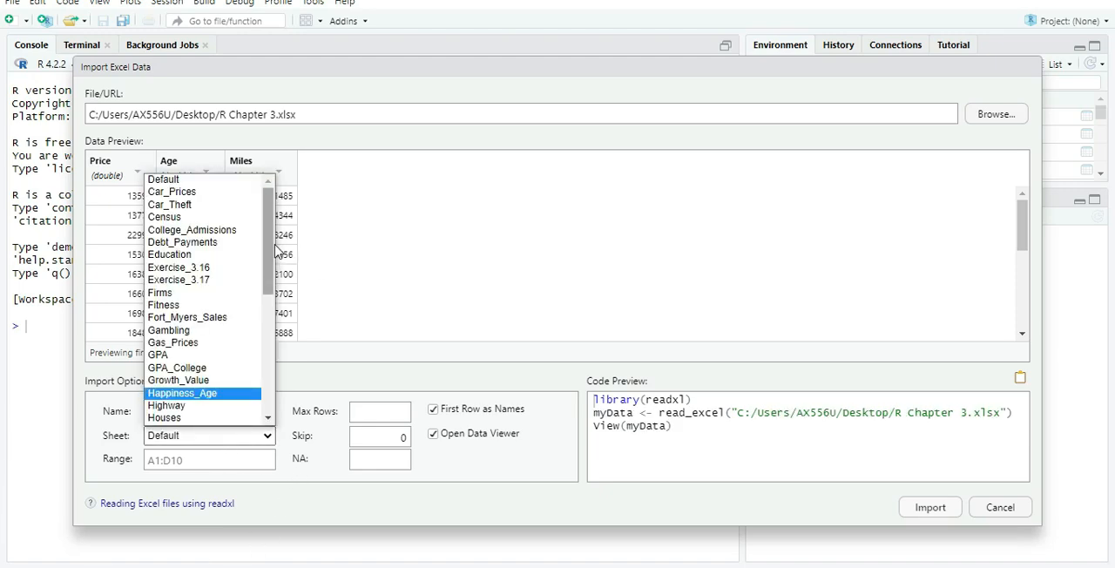
pyautogui.moveTo(270, 253); pyautogui.dragTo(277, 357)
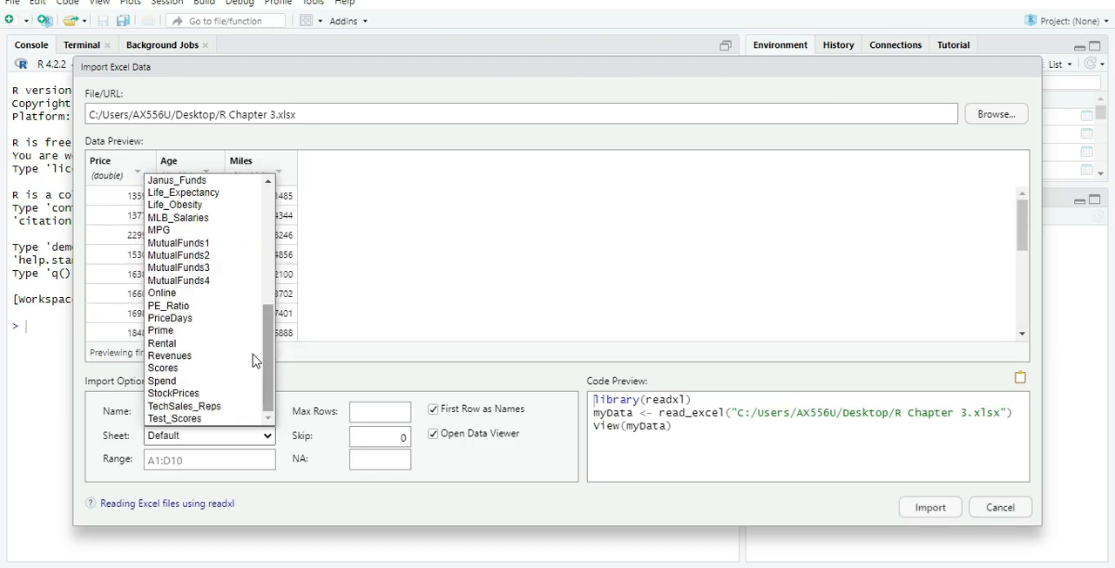
pyautogui.click(178, 299)
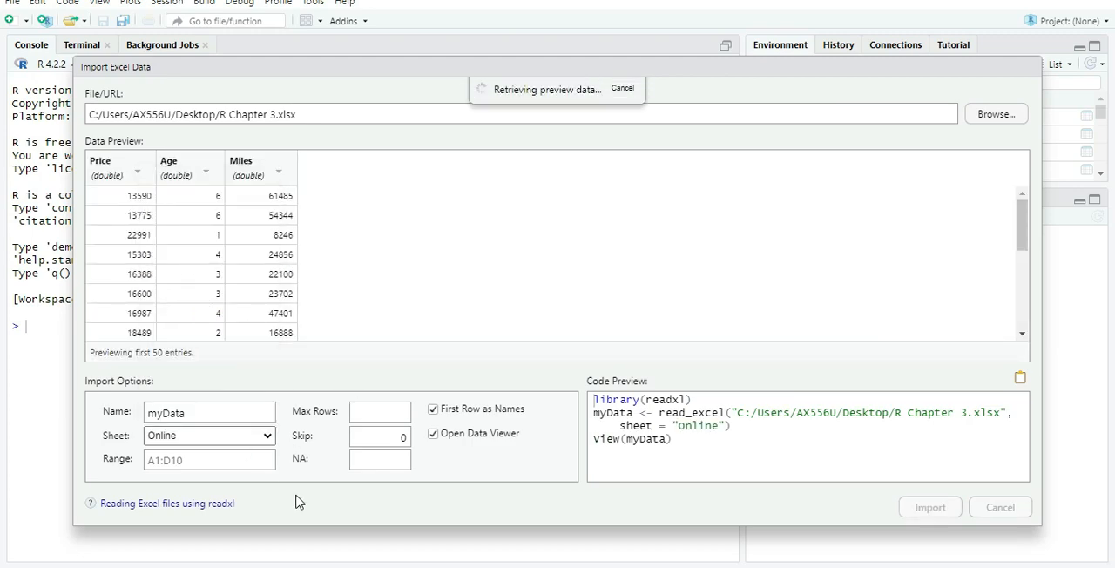
pyautogui.click(929, 508)
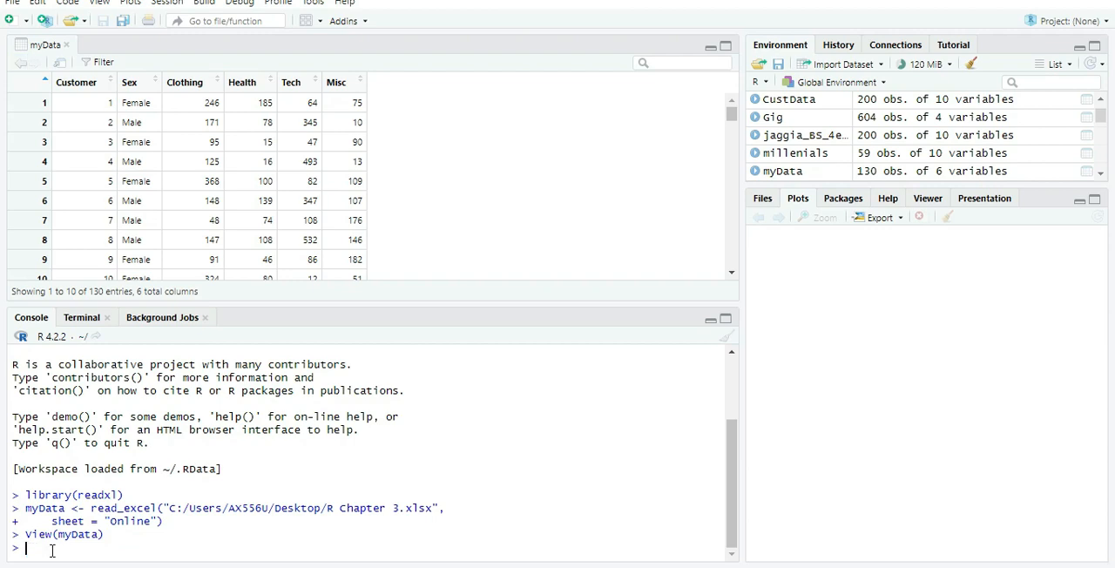
# - Start a tapply call in the console with myData as its first argument
pyautogui.write('tapply')
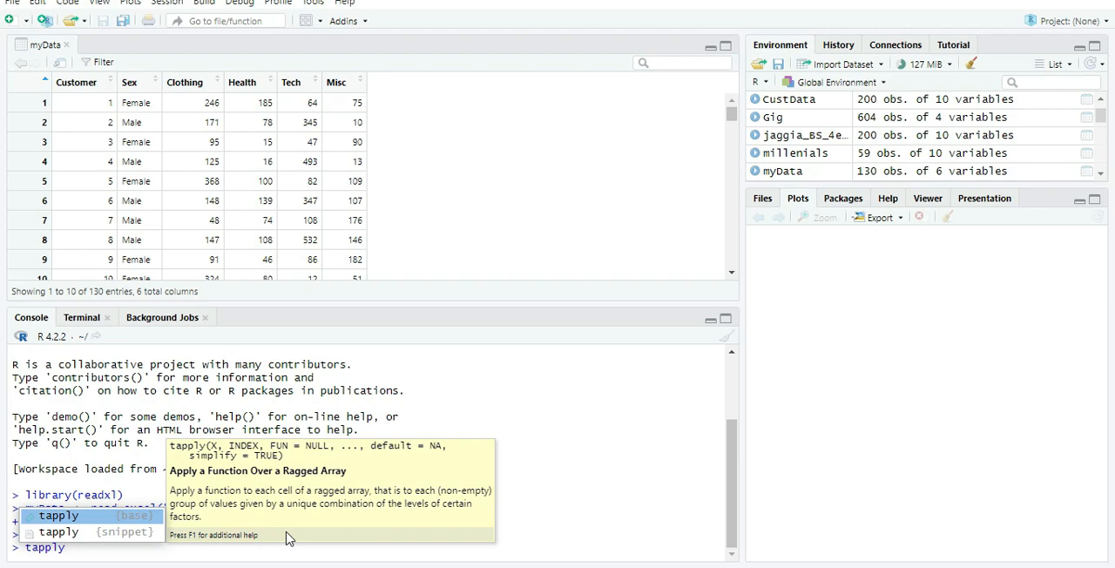
pyautogui.write('(')
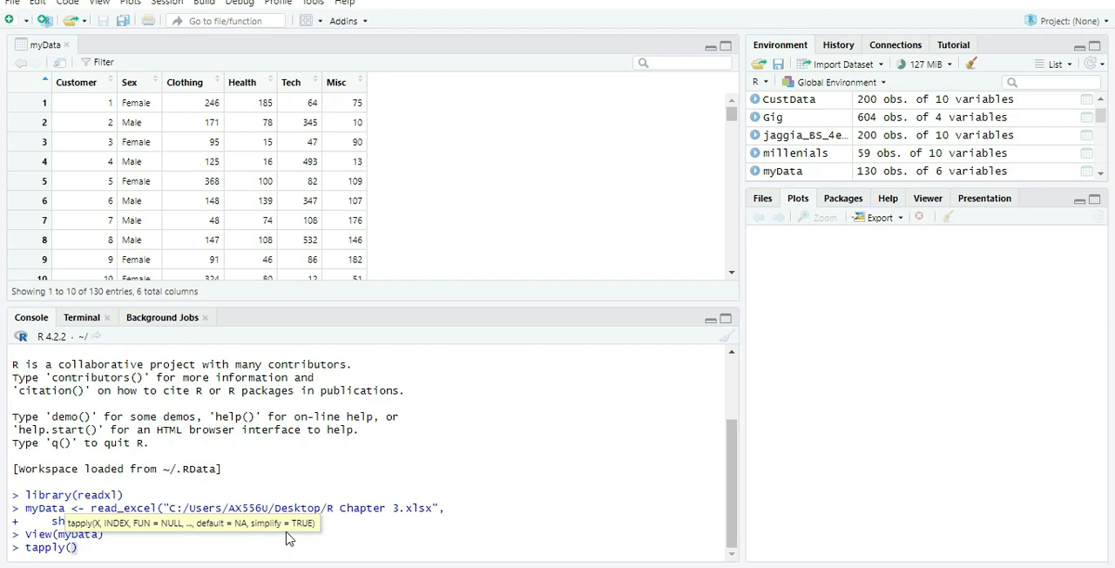
pyautogui.write('nyData, m')
pyautogui.press('Left')
pyautogui.press('Left')
pyautogui.press('Left')
pyautogui.press('Left')
pyautogui.press('Left')
pyautogui.press('Left')
pyautogui.press('Left')
pyautogui.press('Right')
pyautogui.press('Right')
pyautogui.press('BackSpace')
pyautogui.press('BackSpace')
pyautogui.write('my')
pyautogui.click(113, 547)
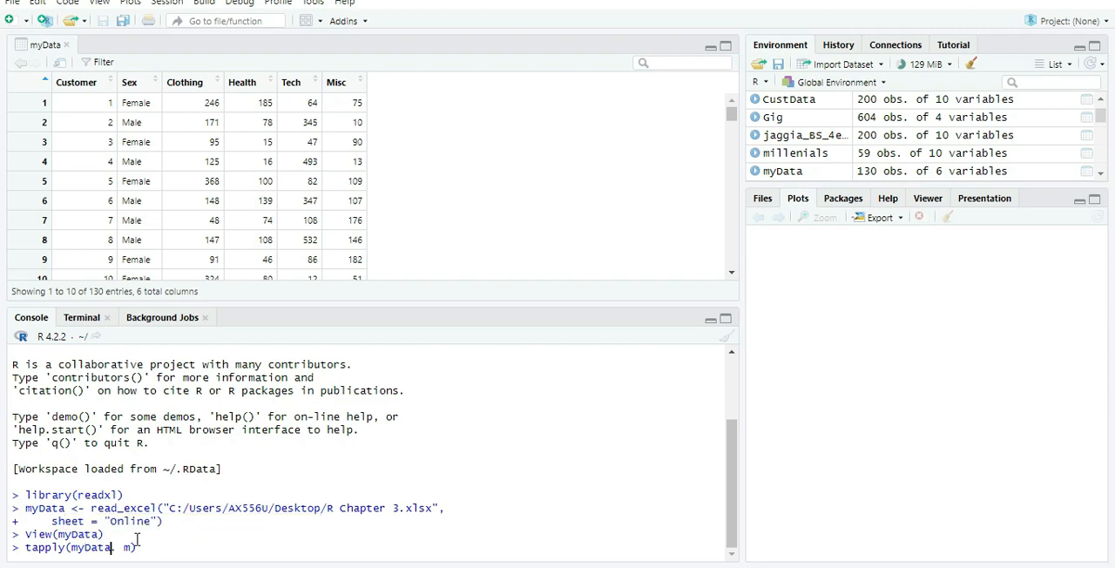
pyautogui.write('$')
pyautogui.write('clo')
# - Complete the first tapply argument as myData$Clothing and remove the stray text after it
pyautogui.press('BackSpace')
pyautogui.press('BackSpace')
pyautogui.press('BackSpace')
pyautogui.press('BackSpace')
pyautogui.write('$')
pyautogui.press('BackSpace')
pyautogui.press('BackSpace')
pyautogui.press('Delete')
pyautogui.press('Delete')
pyautogui.press('BackSpace')
pyautogui.write('ata$')
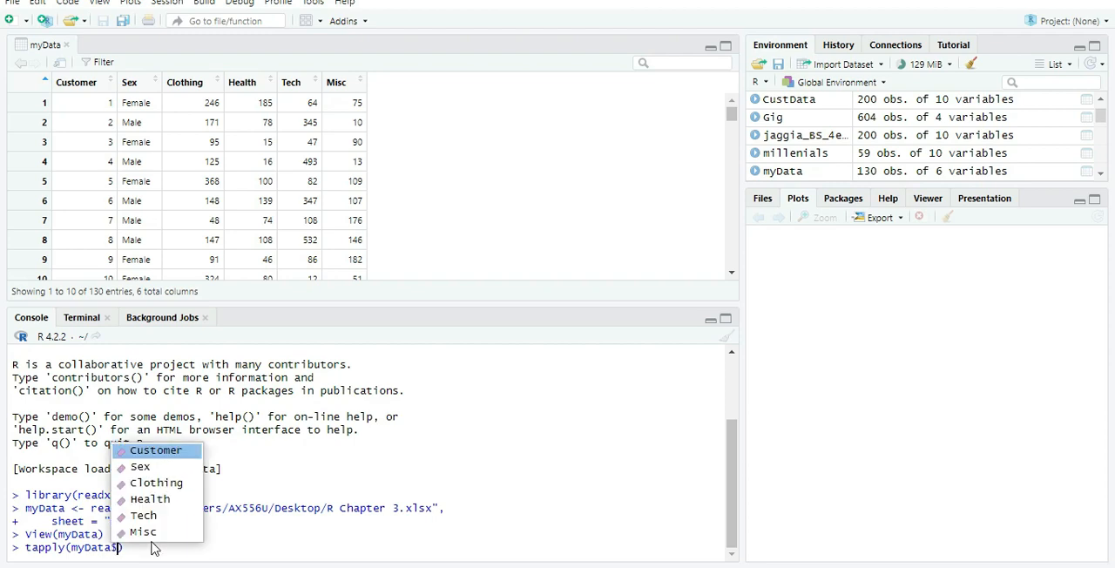
pyautogui.click(148, 482)
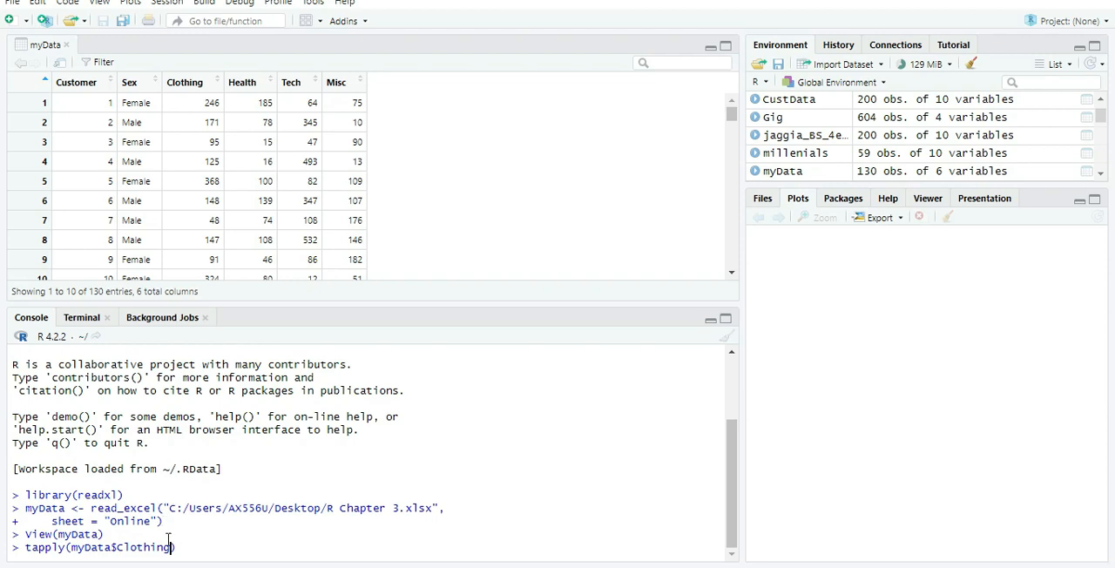
# - Add myData$Sex as the grouping argument and mean as the function, and run the tapply command
pyautogui.write(', myData$')
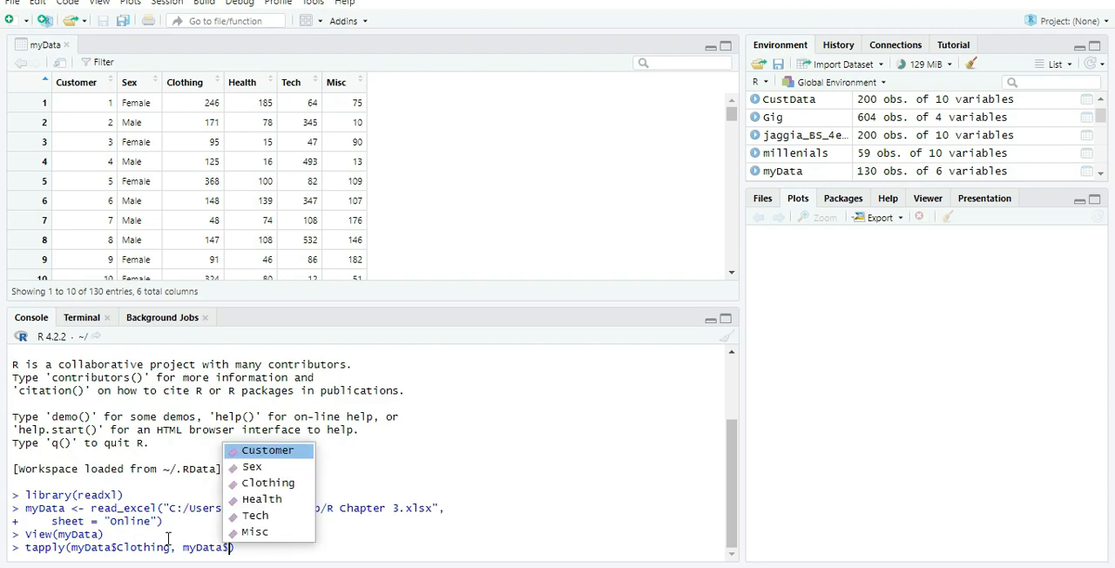
pyautogui.click(267, 474)
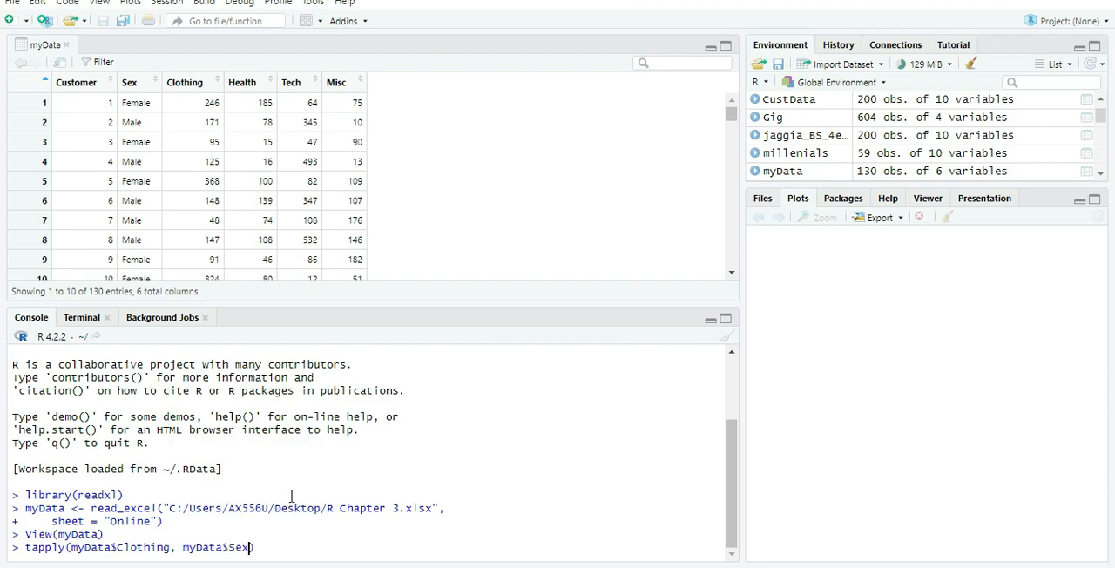
pyautogui.write(', mean')
pyautogui.press('Return')
pyautogui.press('Return')
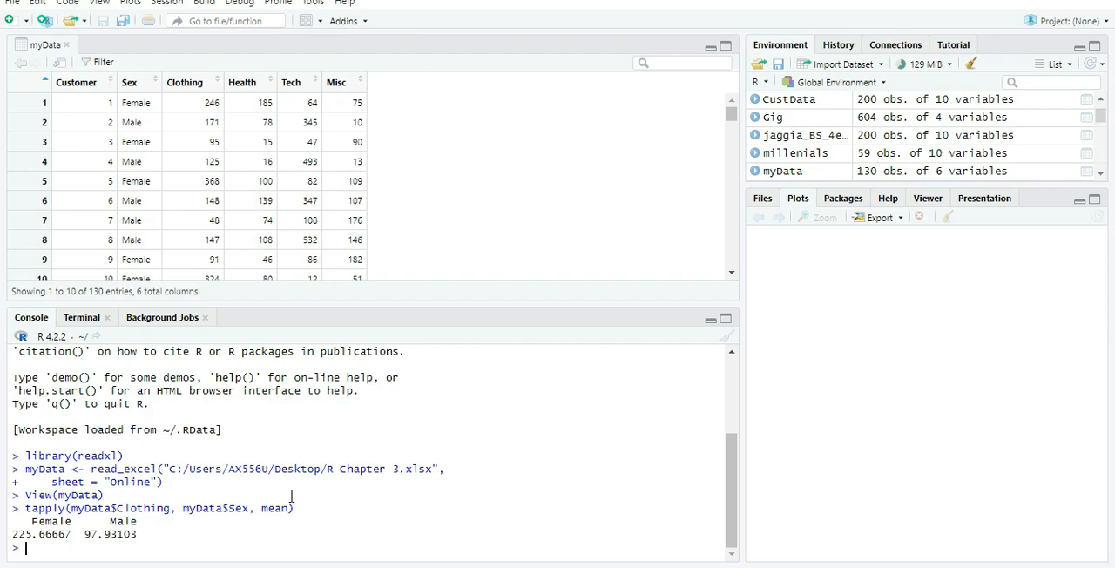
# - Switch to Excel and compare the male and female averages in I4 and I5 with the tapply output in RStudio
pyautogui.hotkey('alt', 'Tab')
pyautogui.hotkey('alt', 'Tab')
pyautogui.hotkey('alt', 'Tab')
pyautogui.click(624, 253)
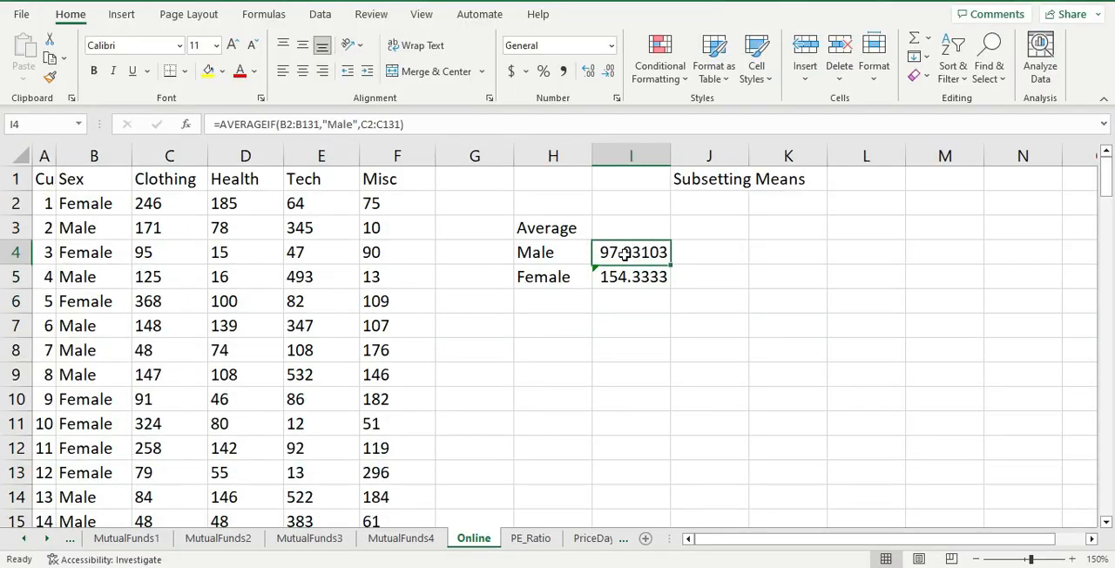
pyautogui.click(628, 283)
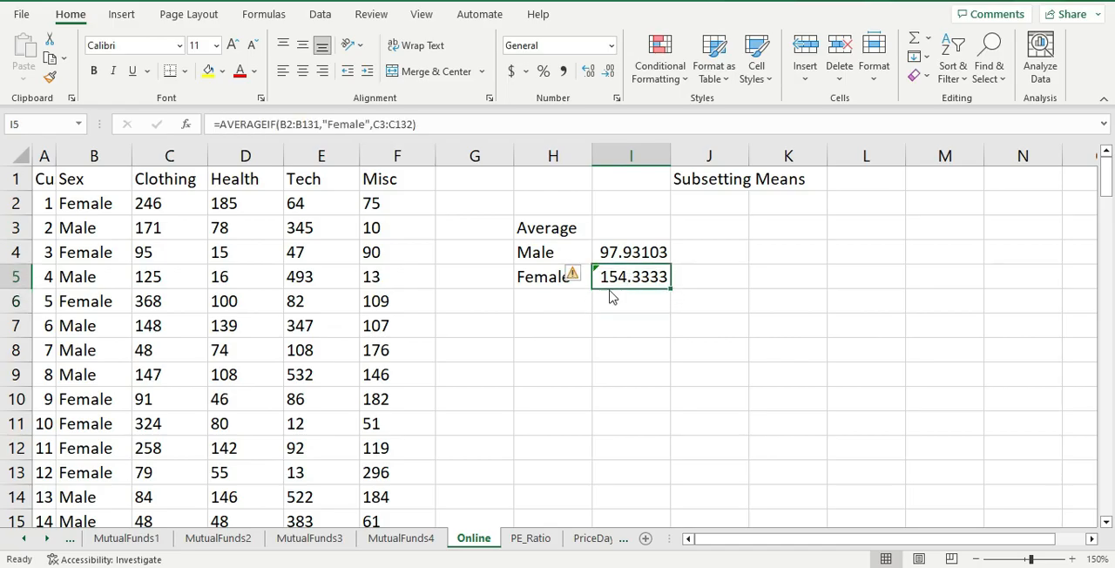
pyautogui.hotkey('alt', 'Tab')
pyautogui.hotkey('alt', 'Tab')
pyautogui.click(616, 252)
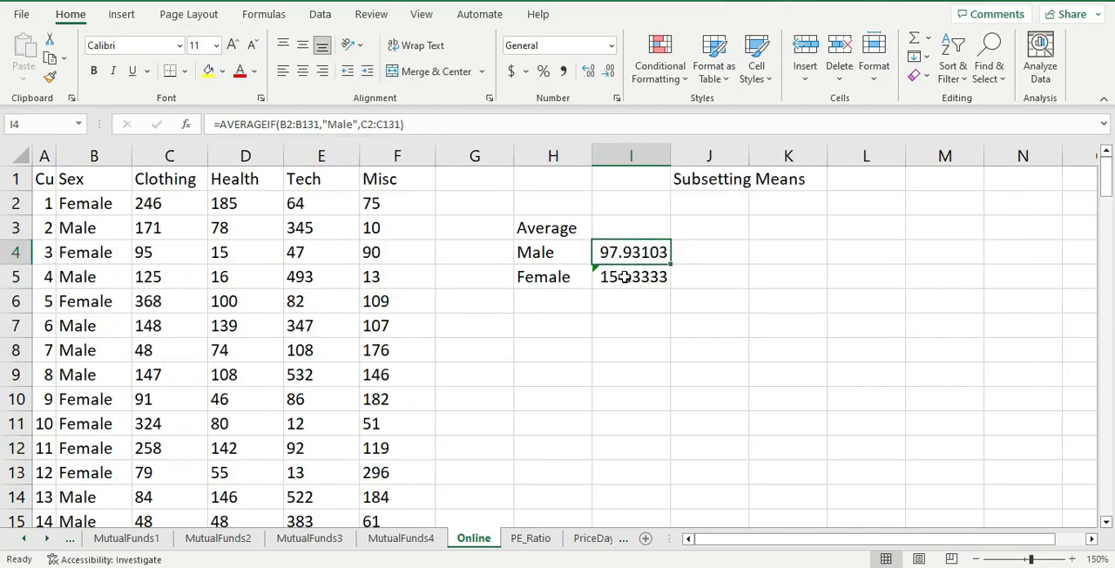
# - Correct the average range in the I5 AVERAGEIF formula to C2:C131 and commit it
pyautogui.click(625, 276)
pyautogui.doubleClick(625, 276)
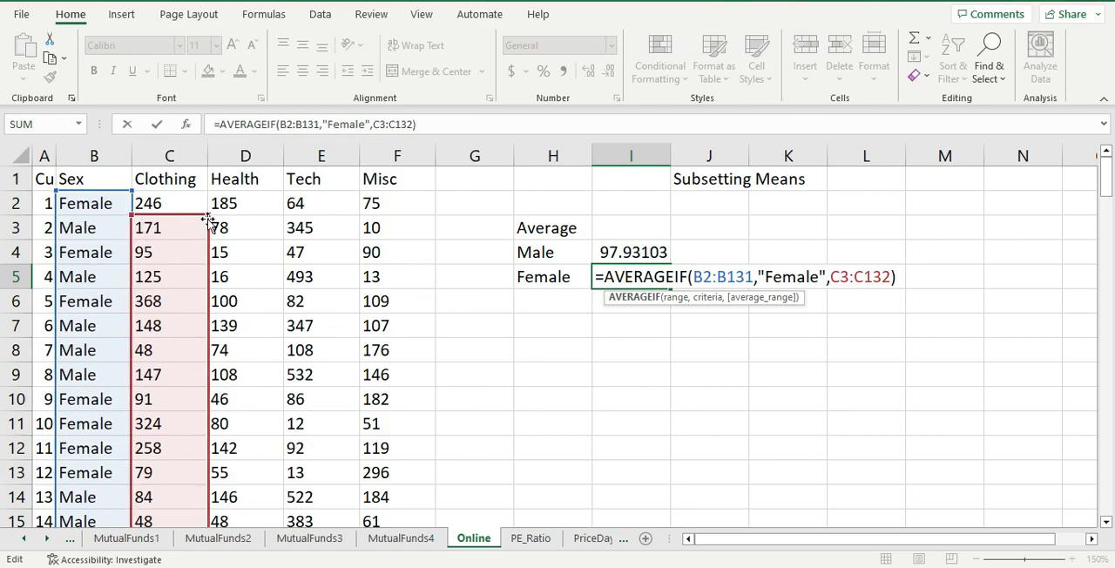
pyautogui.moveTo(207, 212); pyautogui.dragTo(207, 190)
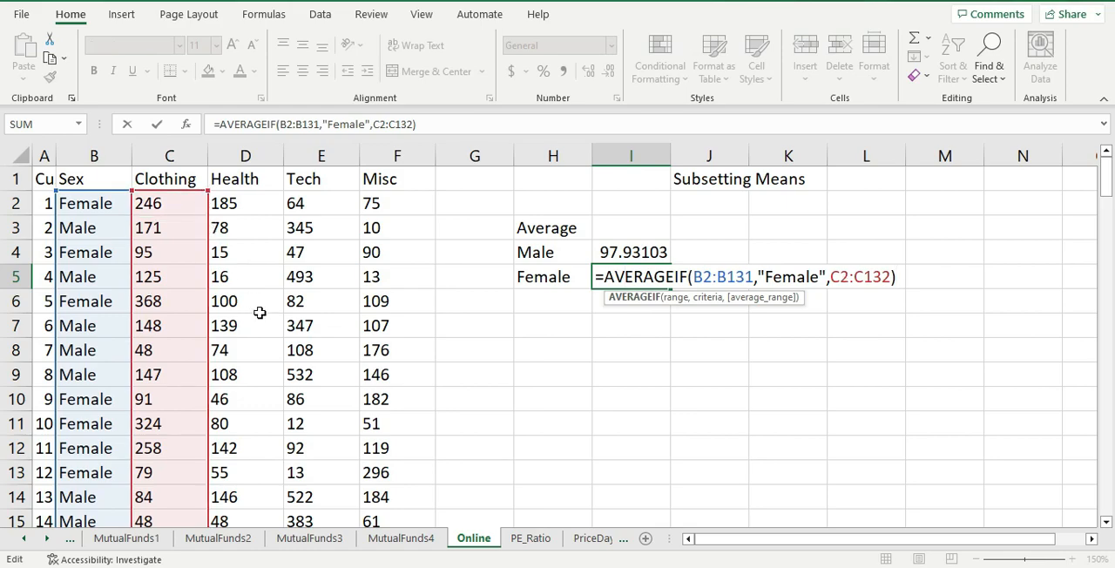
pyautogui.scroll(-12, 259, 314)
pyautogui.scroll(-20, 259, 311)
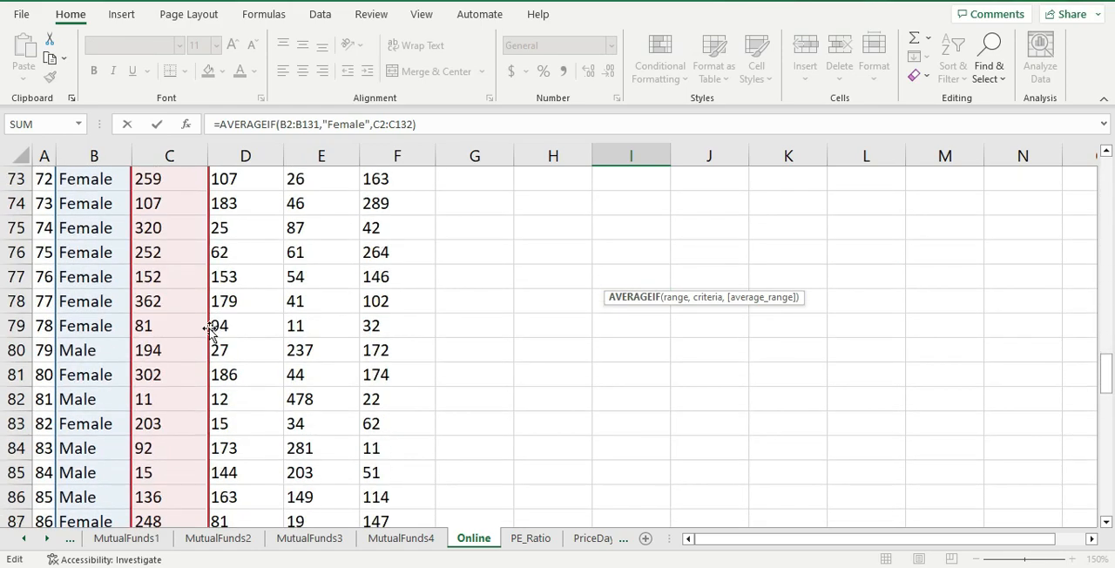
pyautogui.scroll(-1, 207, 331)
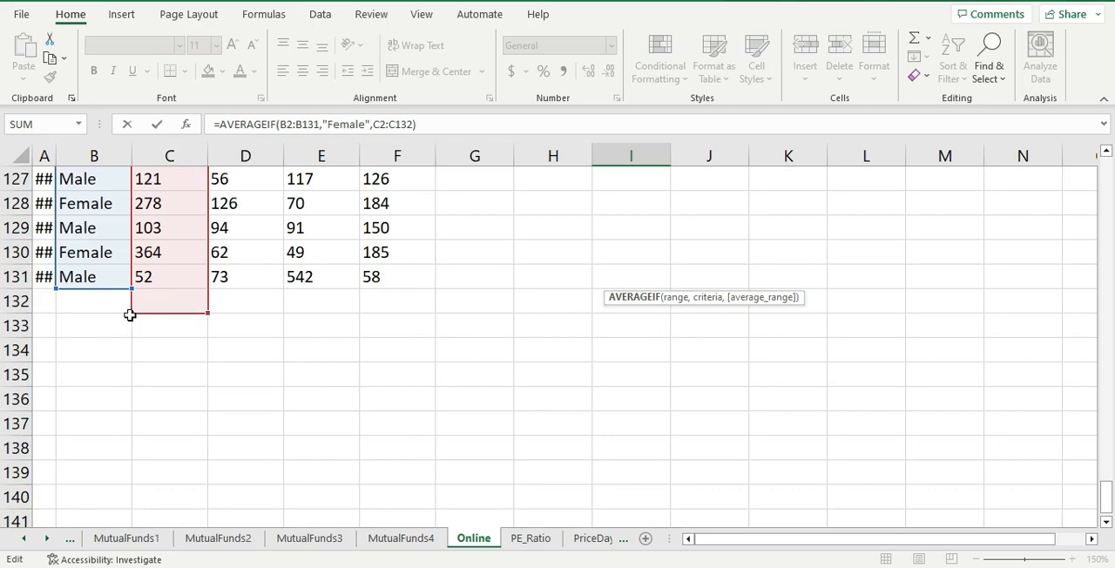
pyautogui.moveTo(132, 313); pyautogui.dragTo(136, 294)
pyautogui.press('Return')
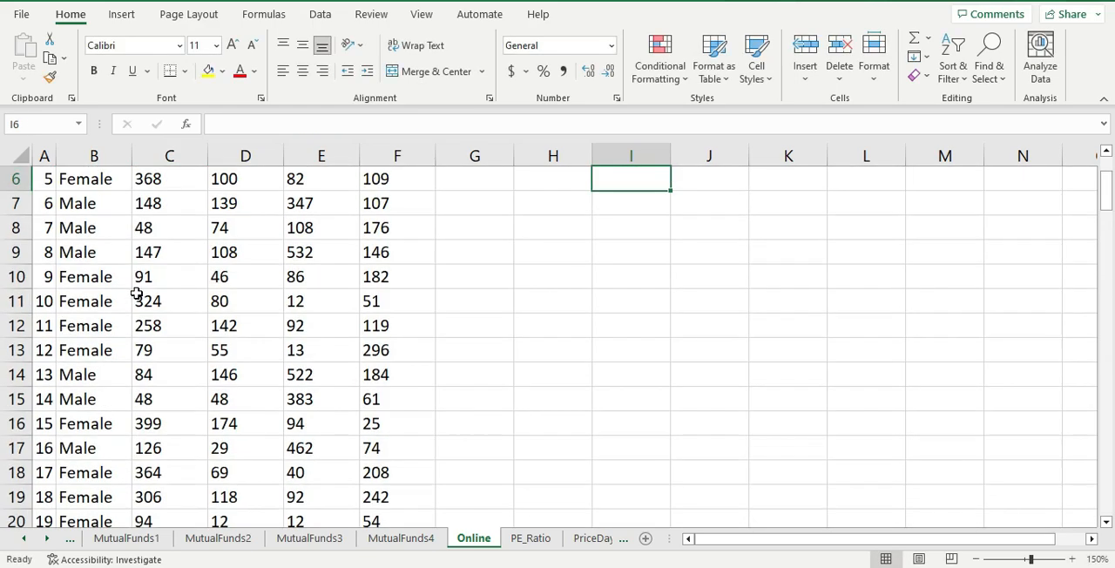
# - Check the averages in I4 and I5 against the tapply means by switching between Excel and RStudio
pyautogui.scroll(2, 576, 285)
pyautogui.click(624, 280)
pyautogui.click(629, 258)
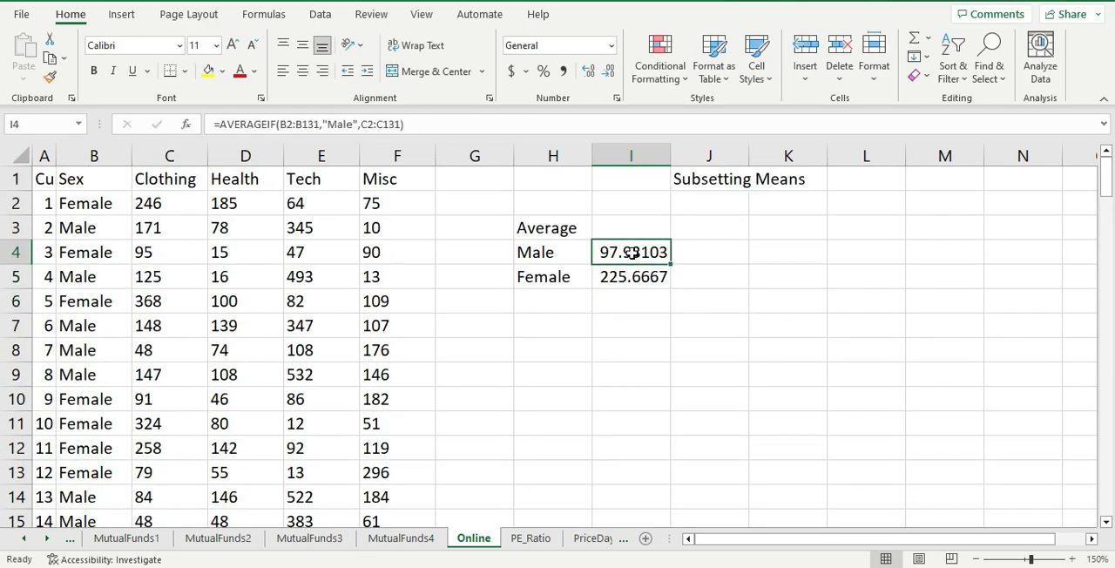
pyautogui.click(634, 287)
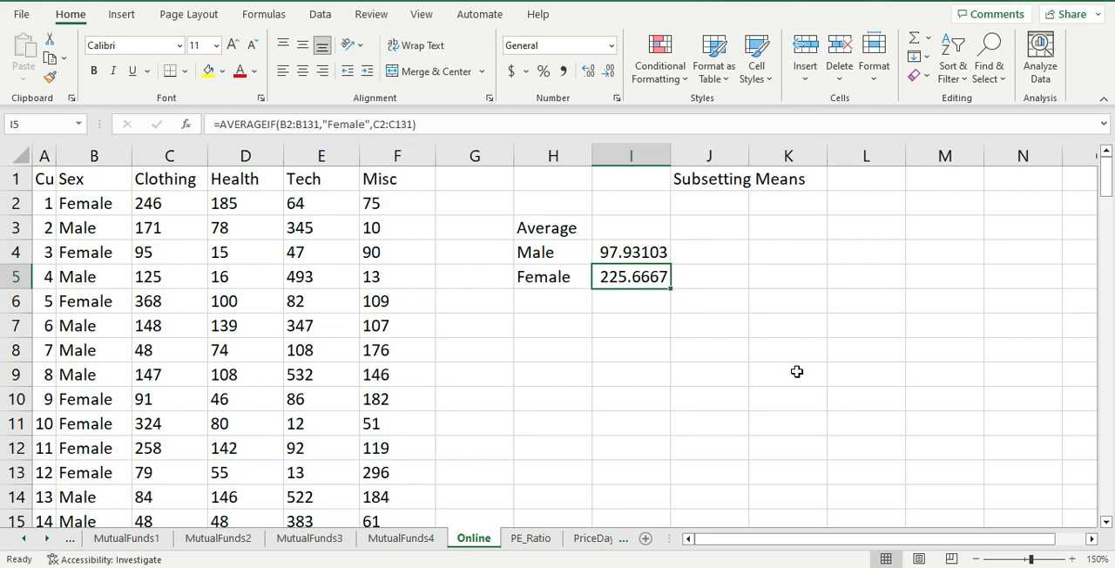
pyautogui.hotkey('alt', 'Tab')
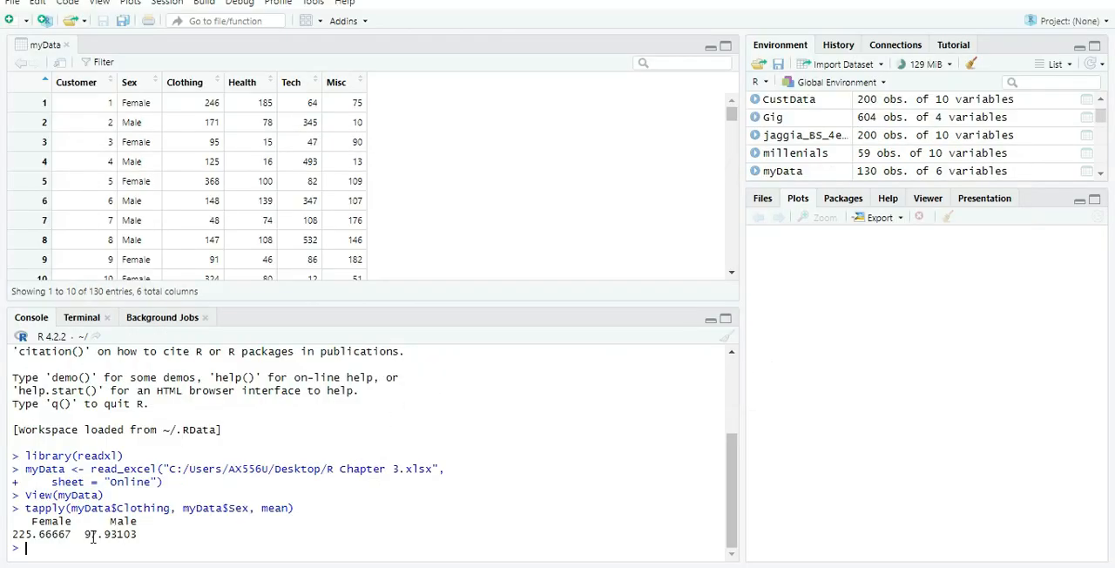
pyautogui.hotkey('alt', 'Tab')
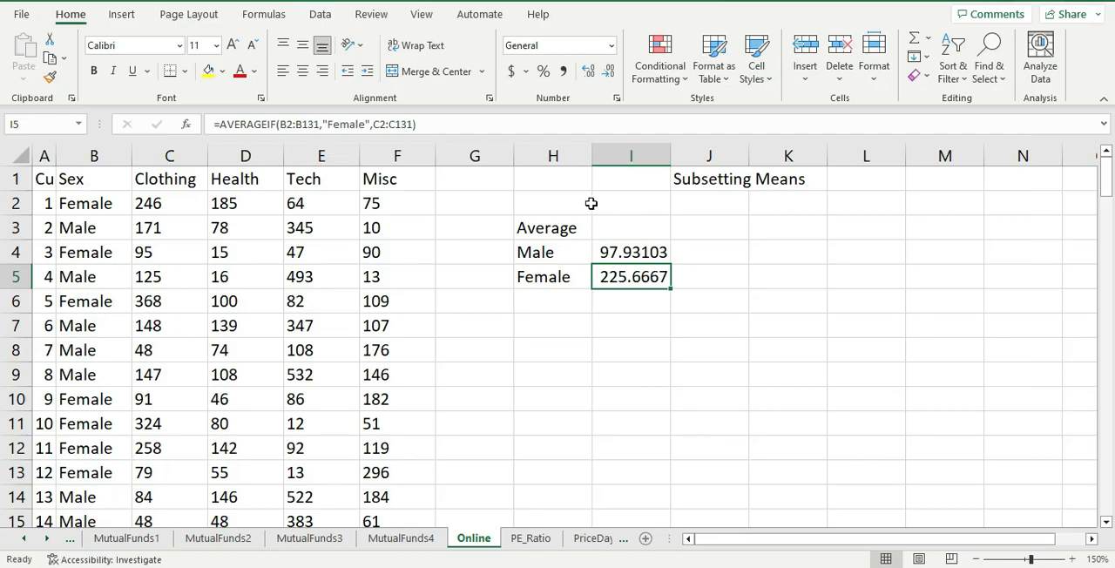
pyautogui.hotkey('alt', 'Tab')
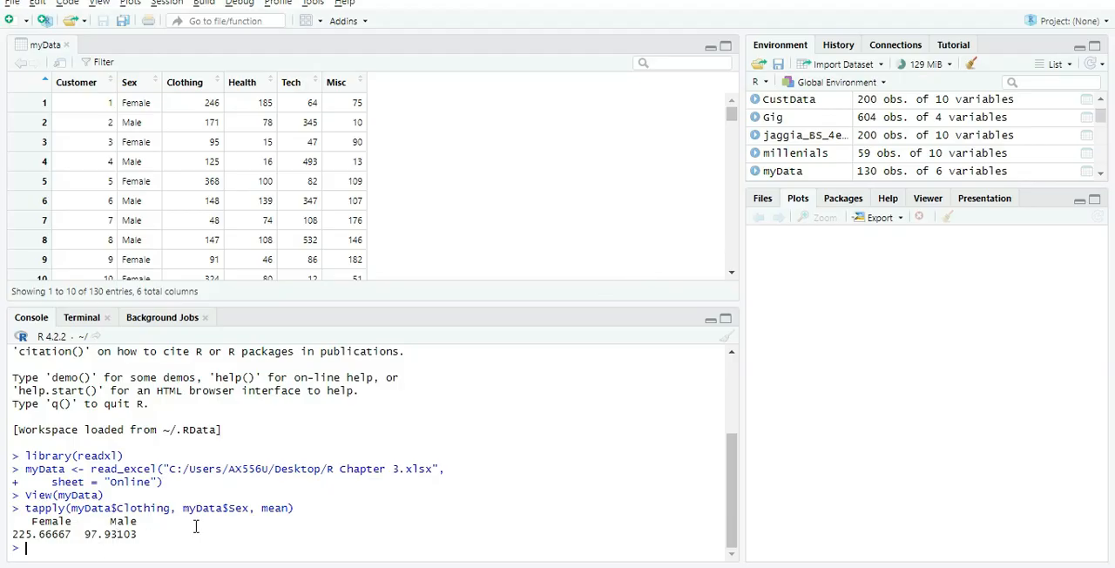
pyautogui.hotkey('alt', 'Tab')
pyautogui.hotkey('alt', 'Tab')
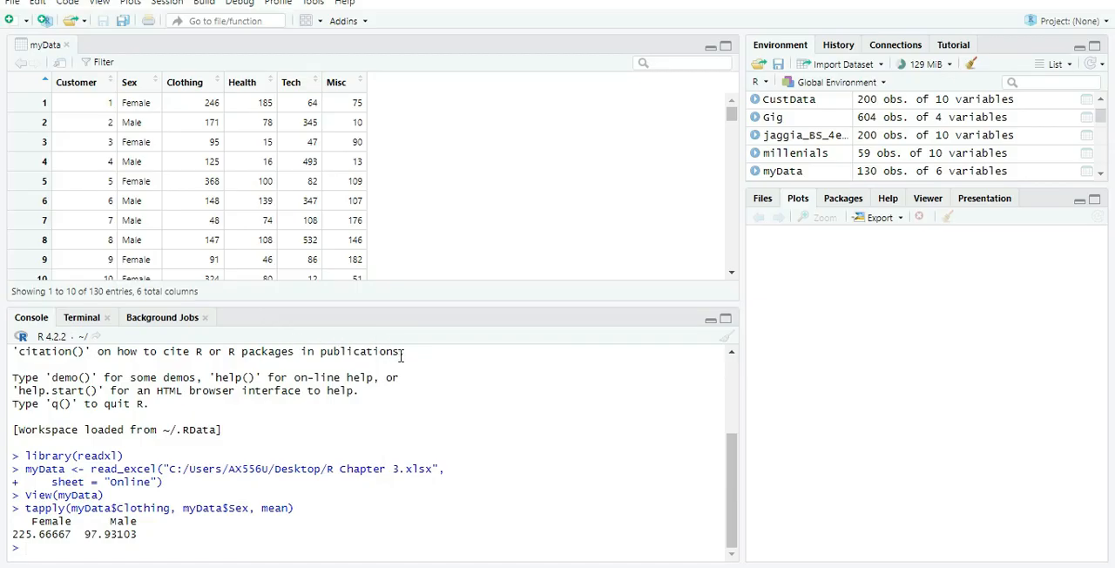